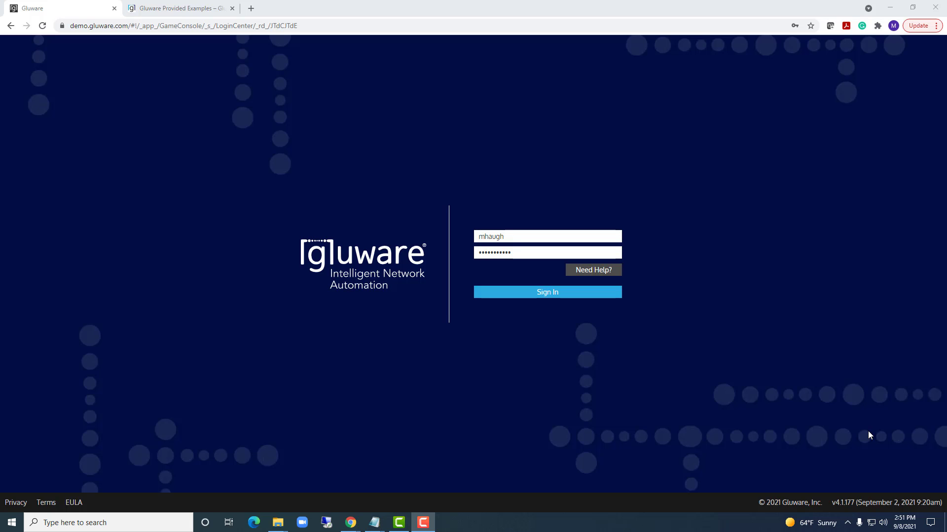
- Sign in with the prefilled credentials and open the Welcome to Gluware v4.1 dashboard from the dashboard library
left_click(546, 297)
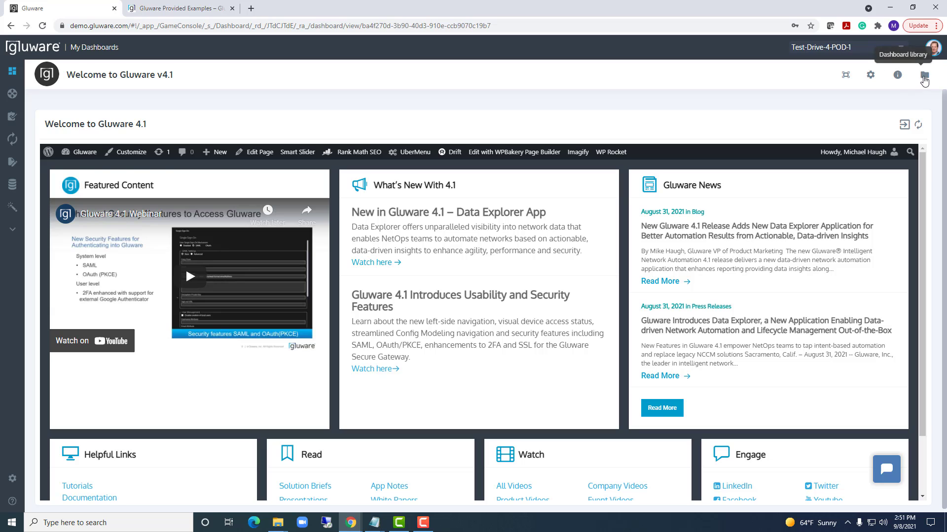
left_click(924, 74)
scroll(174, 296, "down", 2)
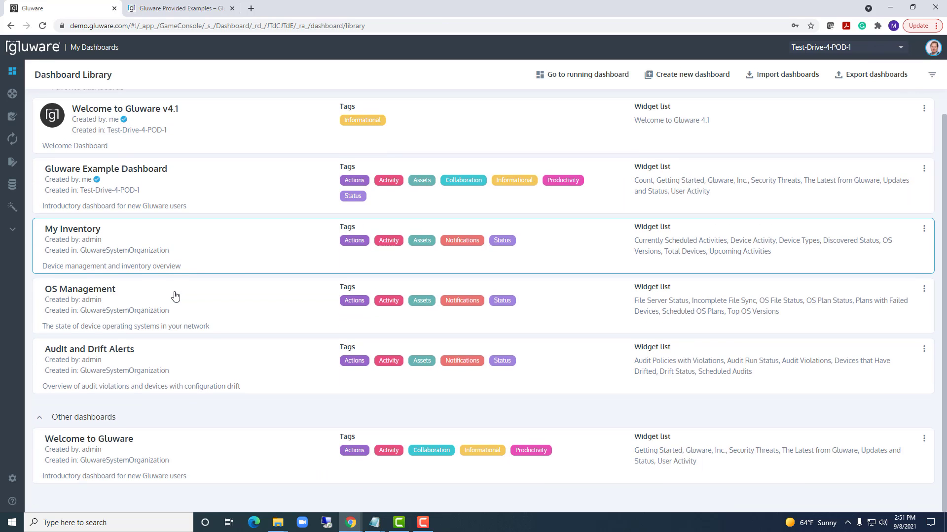
scroll(175, 296, "up", 2)
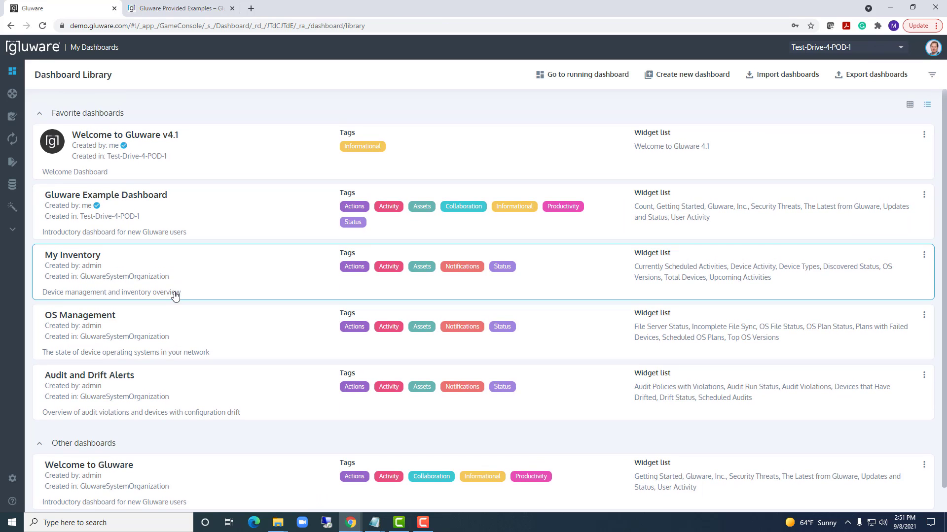
left_click(219, 158)
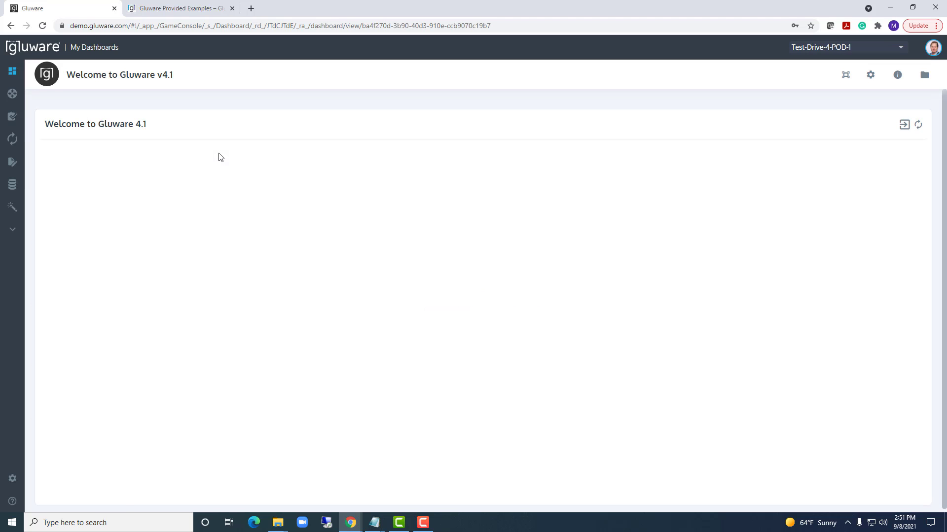
scroll(205, 321, "down", 2)
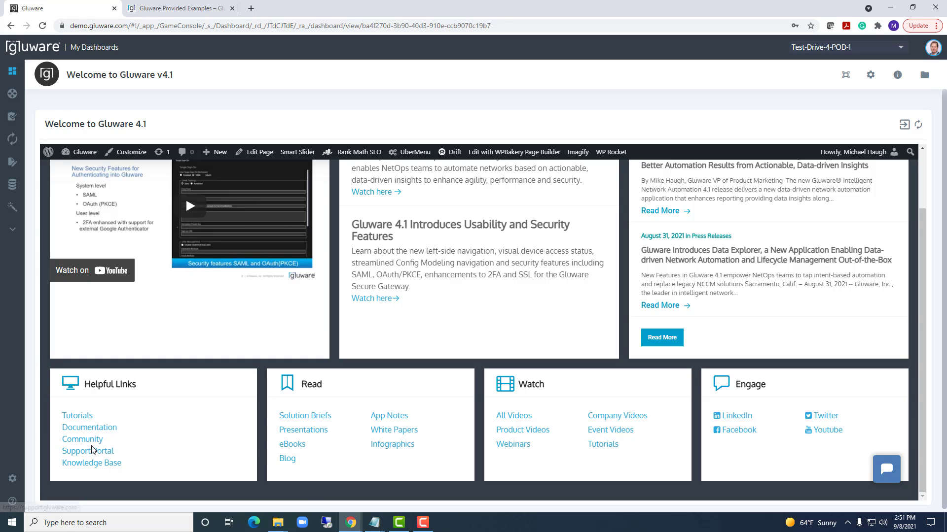
- Open the Gluware Provided Examples category on the support site and look over its example templates, dashboards, features and audit policies
left_click(178, 9)
left_click(202, 91)
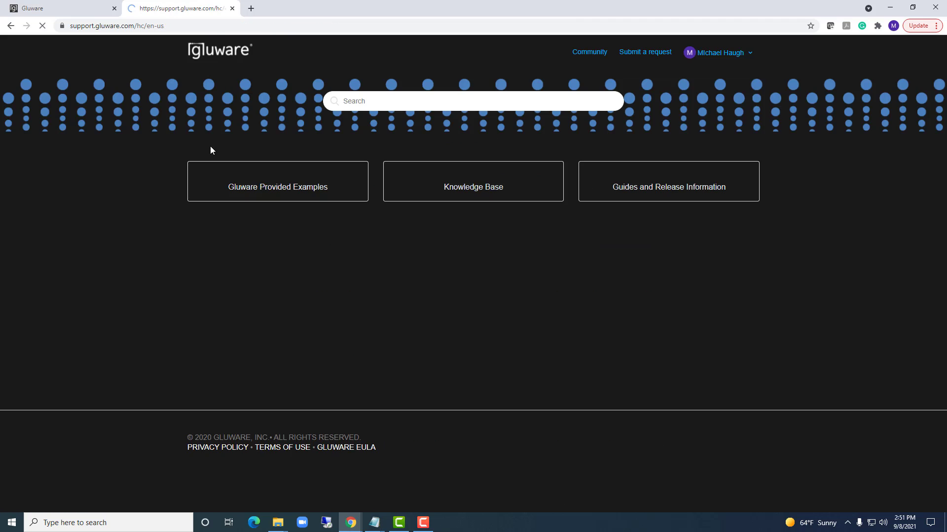
left_click(276, 175)
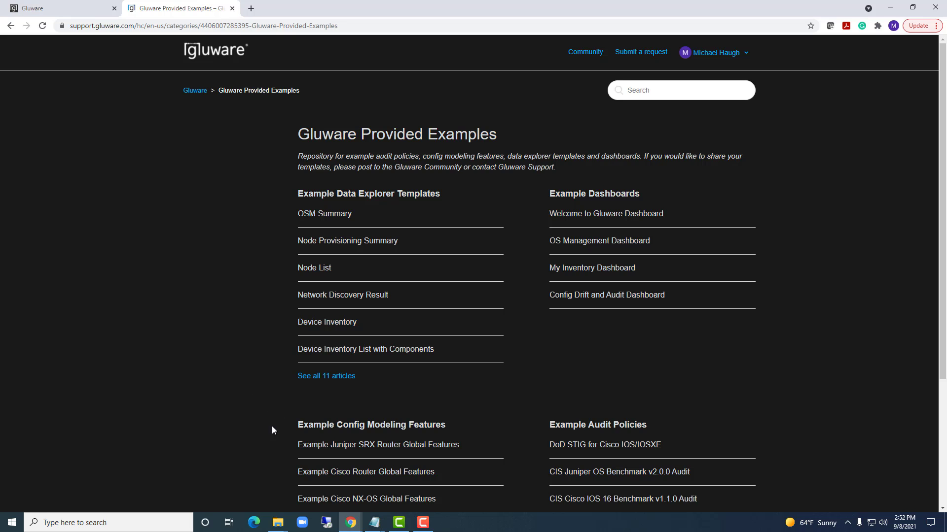
scroll(534, 323, "down", 2)
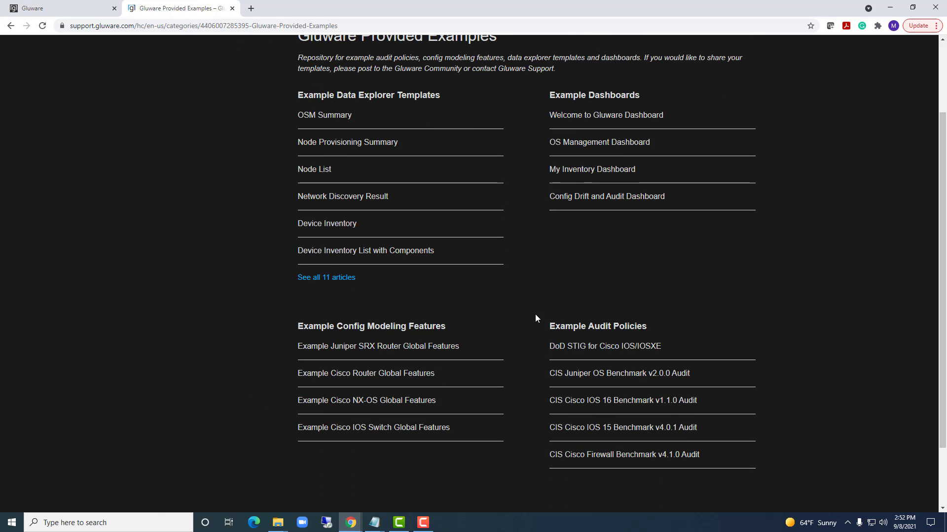
- Return to the Gluware console, open Device Manager and enlarge the Device Explorer pane to show the full device list
left_click(65, 8)
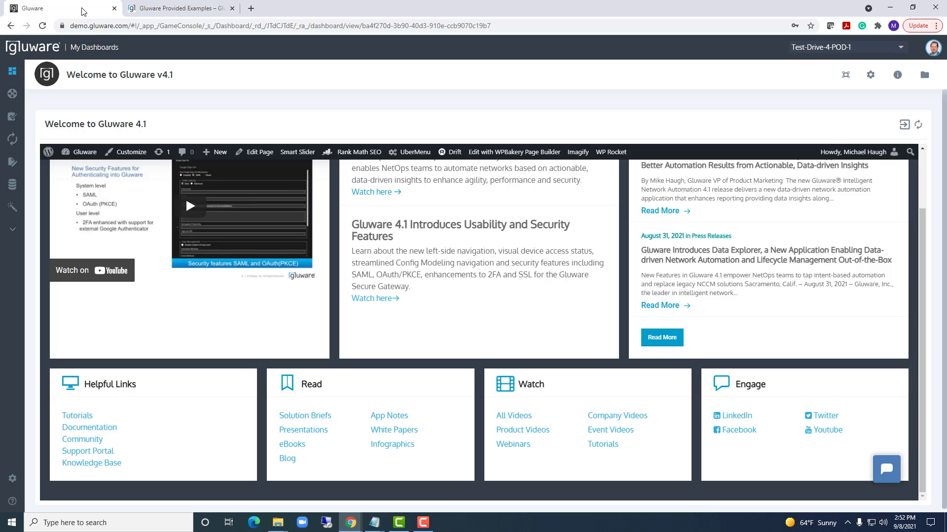
mouse_move(10, 96)
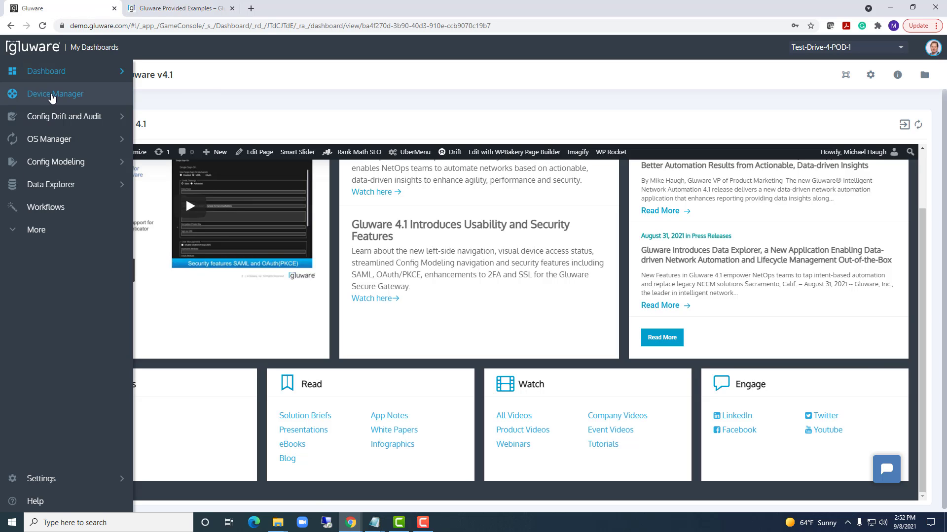
left_click(52, 98)
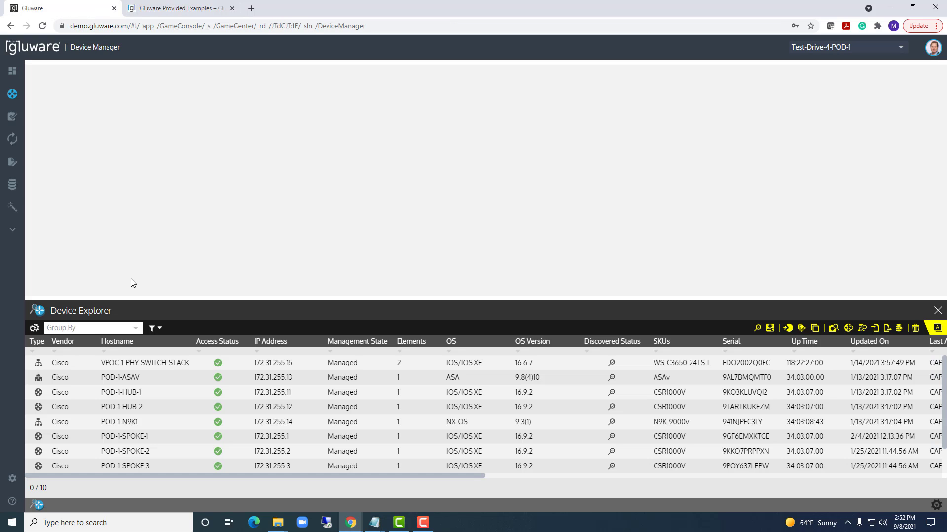
left_click_drag(134, 297, 132, 248)
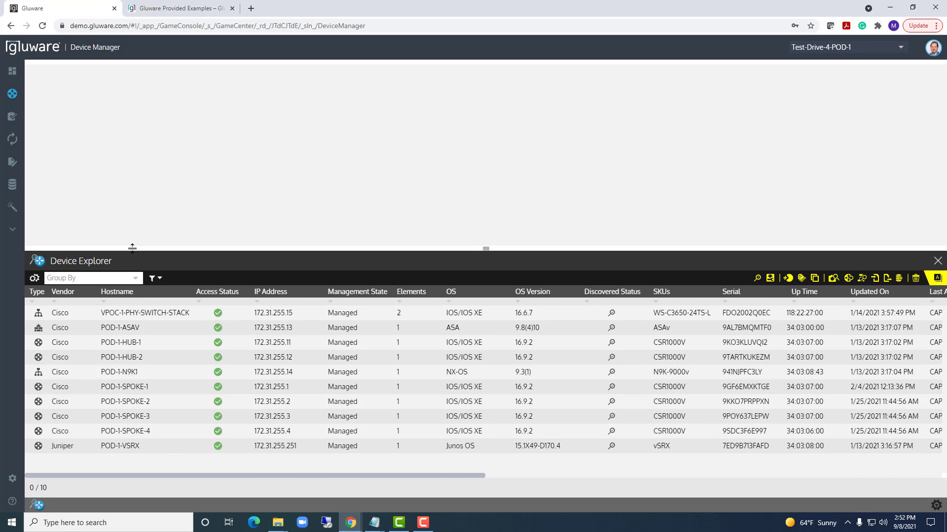
- Open Data Export and look through the available export types without changing the selected one
mouse_move(19, 103)
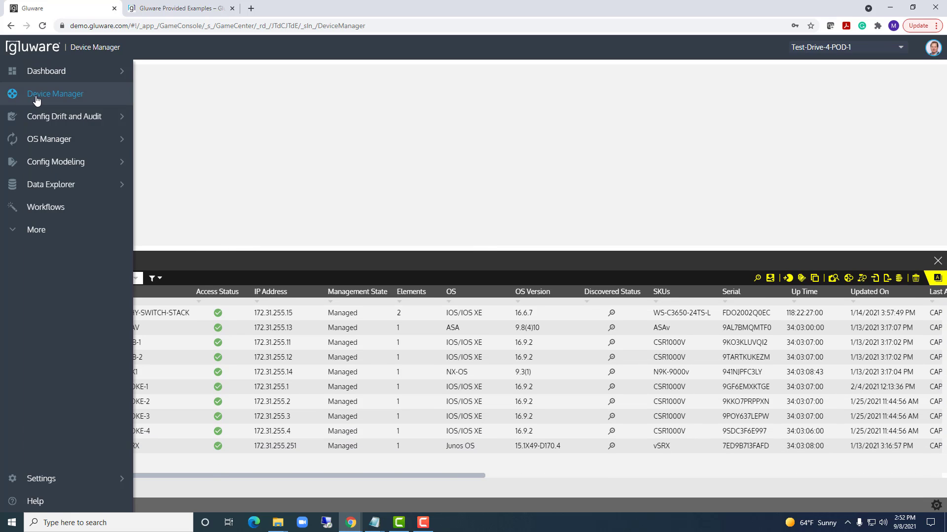
mouse_move(47, 120)
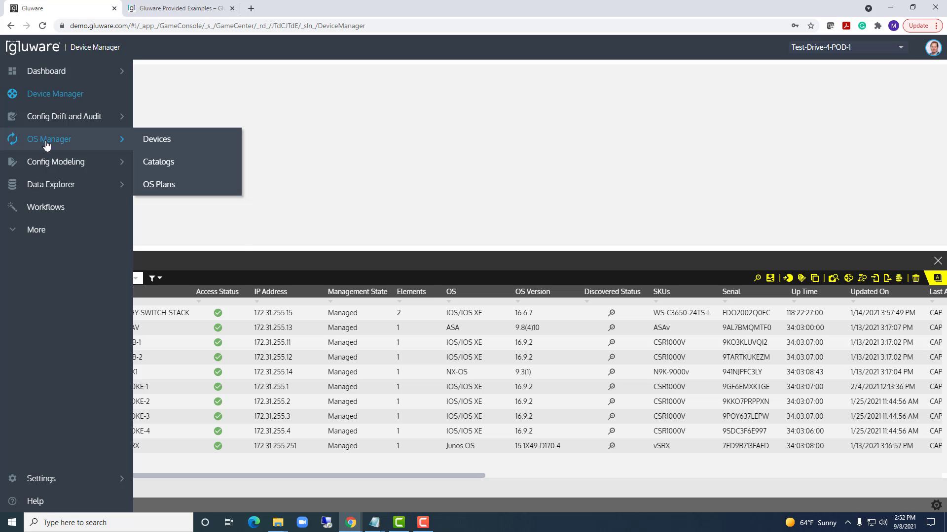
mouse_move(50, 168)
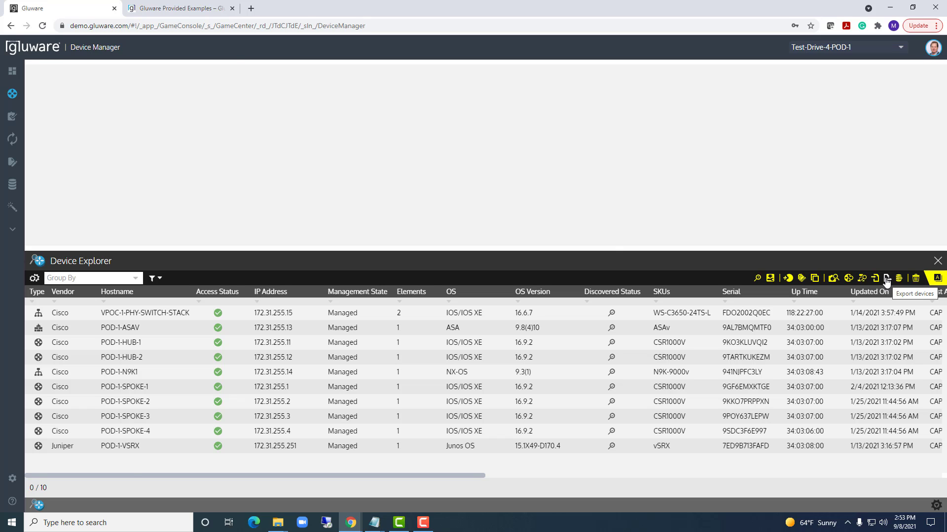
mouse_move(12, 207)
left_click(12, 230)
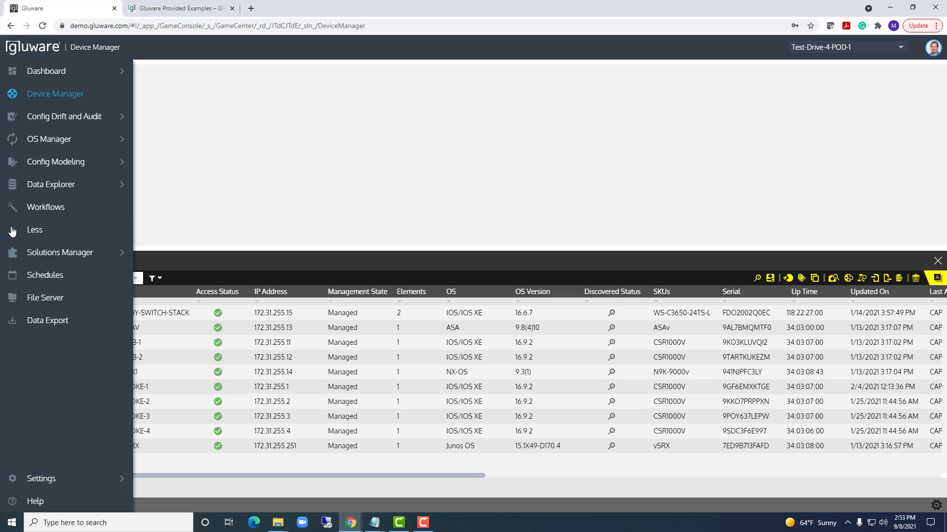
left_click(46, 325)
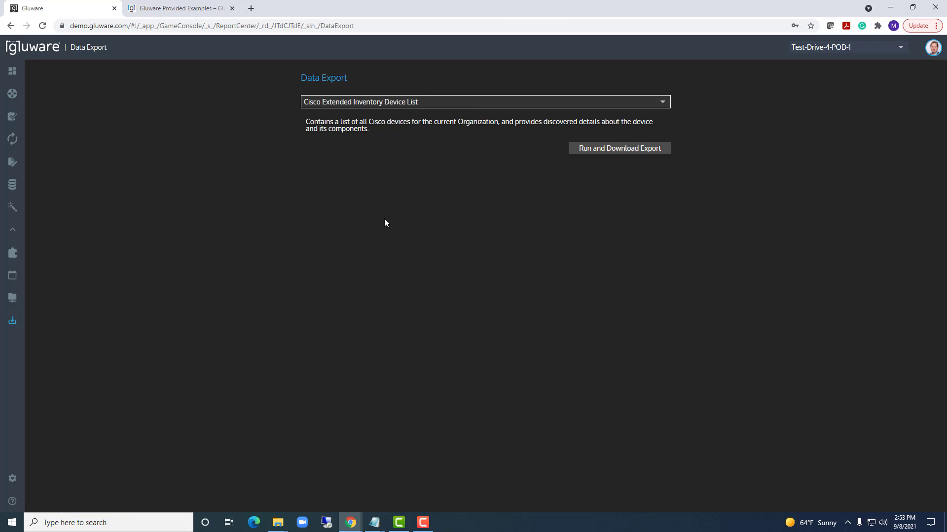
left_click(474, 103)
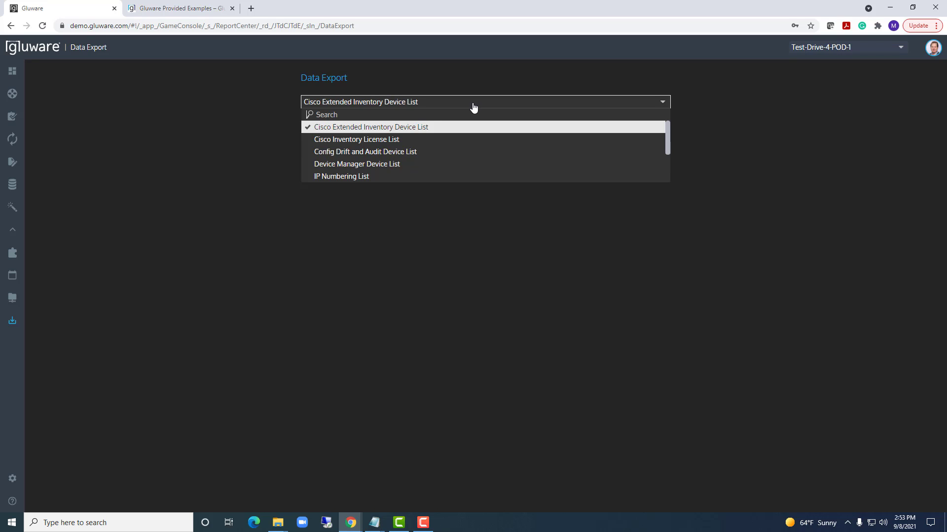
left_click(192, 106)
- Open the Data Explorer Template Library and enlarge its pane to show all shared templates
mouse_move(42, 186)
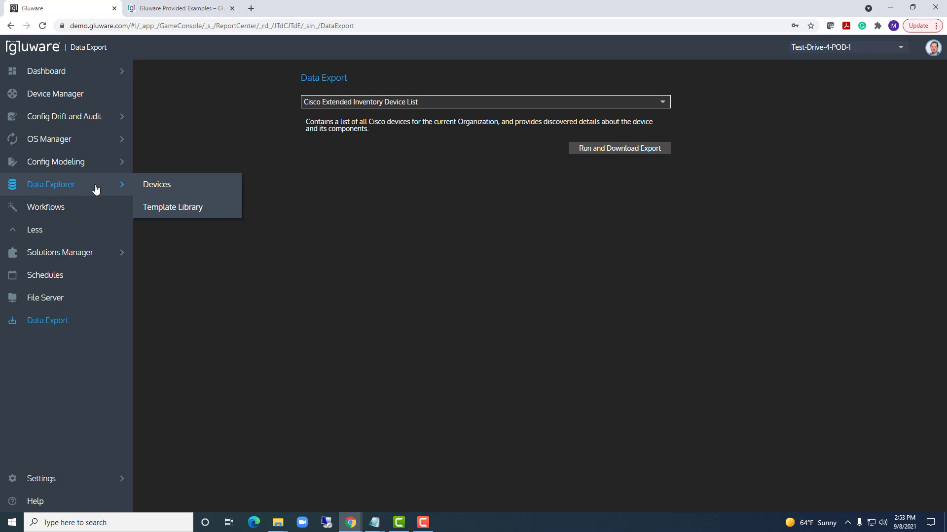
left_click(160, 211)
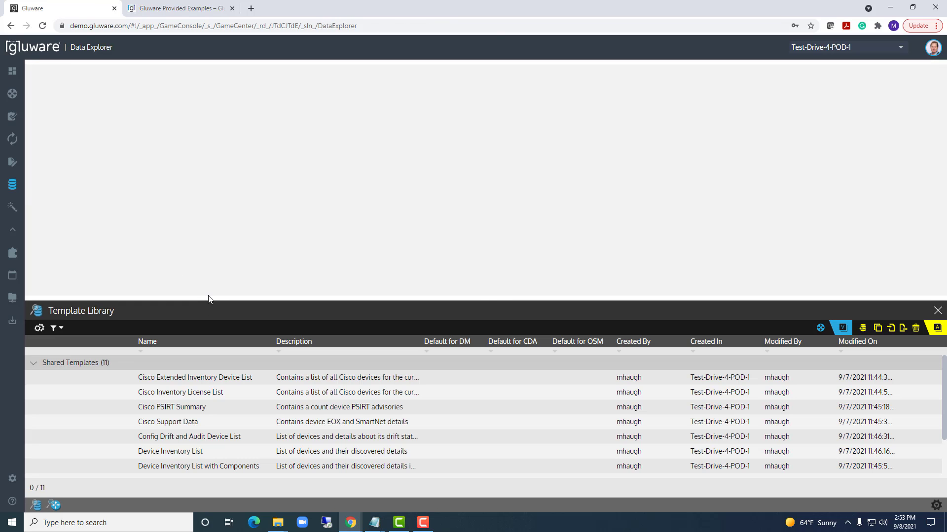
left_click_drag(209, 298, 216, 234)
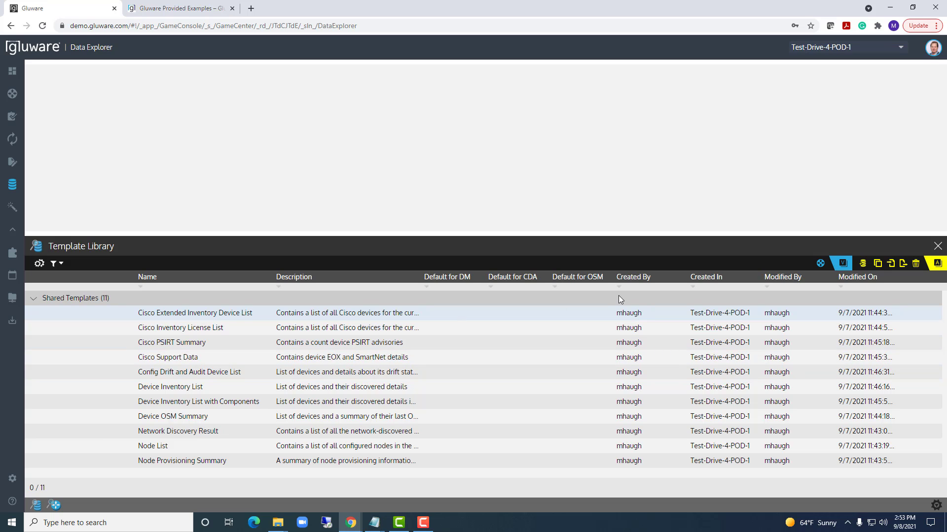
- View the Data Explorer device list, return to the Template Library and enlarge its pane slightly
left_click(820, 265)
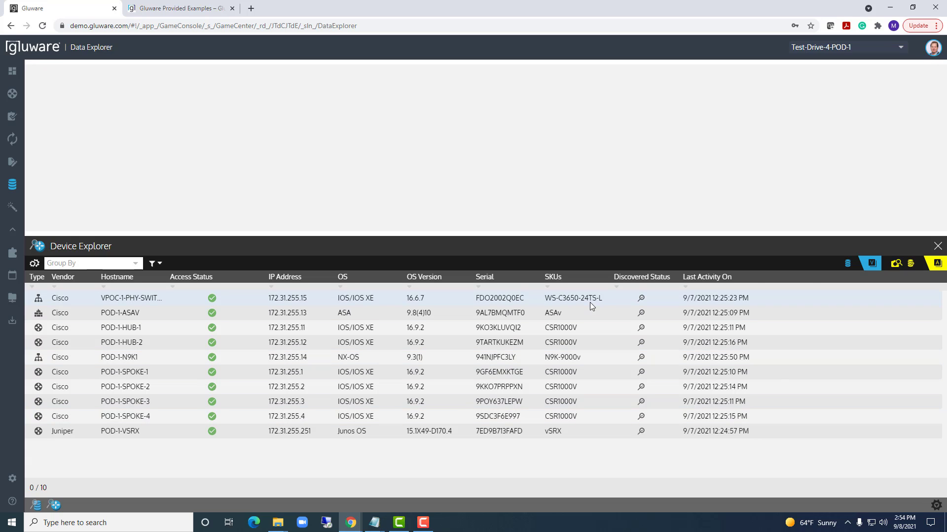
left_click(848, 265)
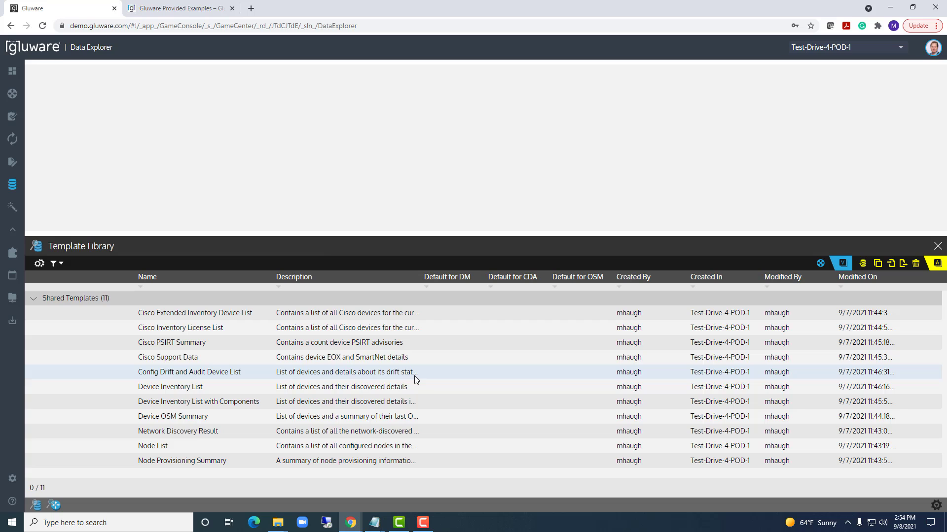
left_click_drag(331, 234, 331, 214)
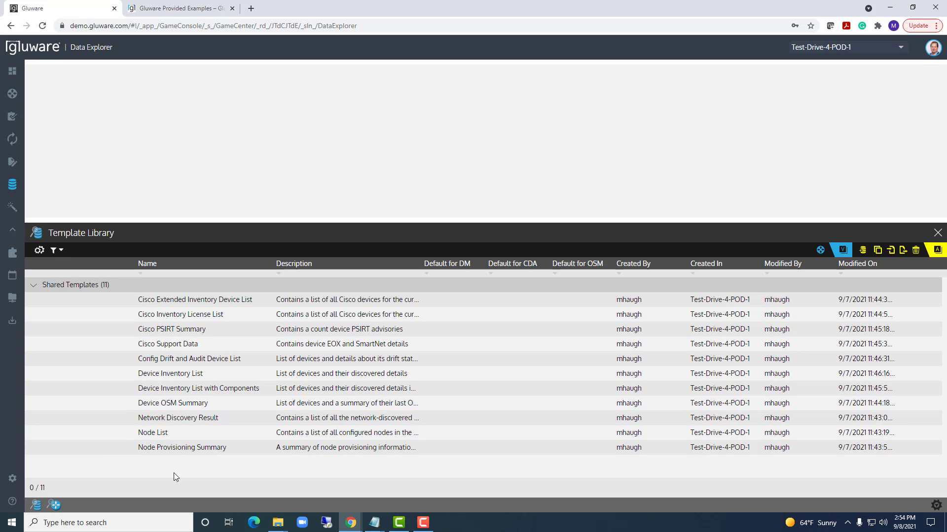
- Open the Cisco Extended Inventory Device List template and enlarge its details pane
left_click(181, 301)
double_click(182, 300)
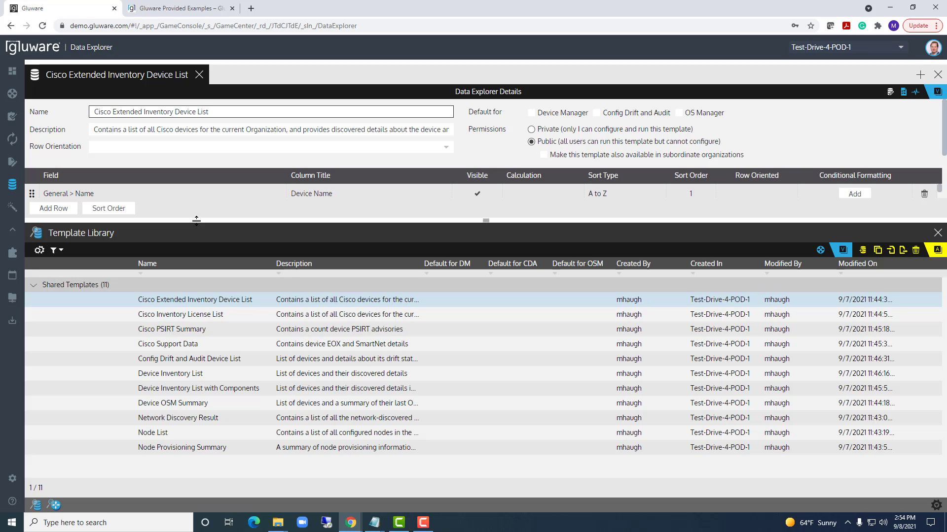
left_click_drag(197, 220, 191, 328)
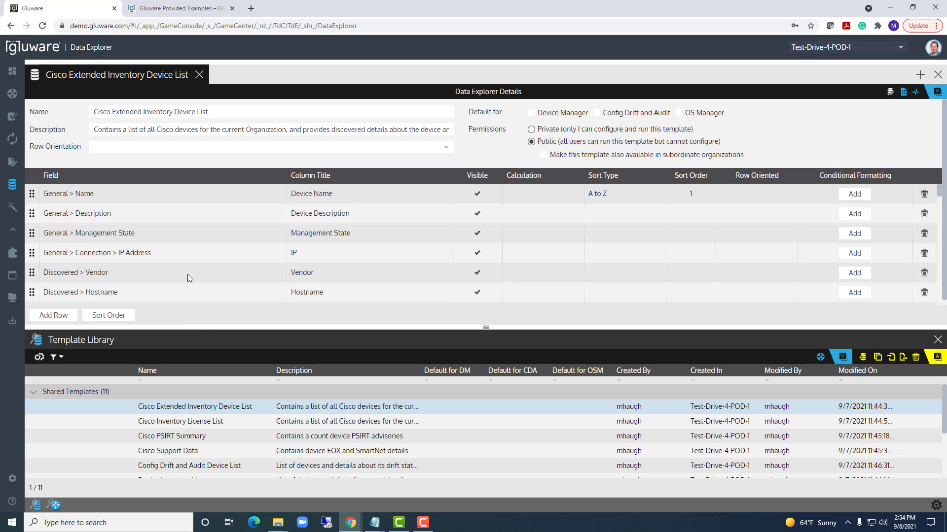
- Examine the name and full description of the Cisco Extended Inventory Device List template
left_click_drag(219, 111, 78, 114)
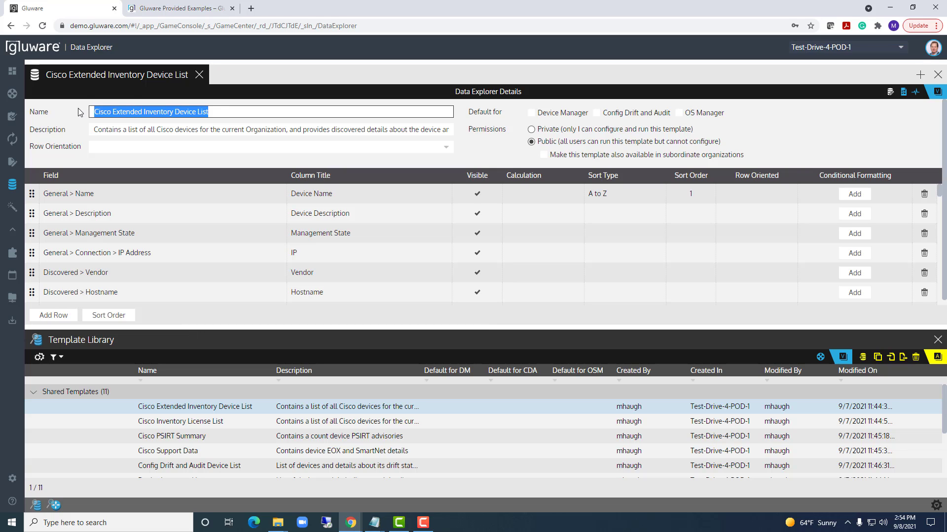
left_click(94, 130)
left_click_drag(94, 130, 463, 141)
left_click(463, 142)
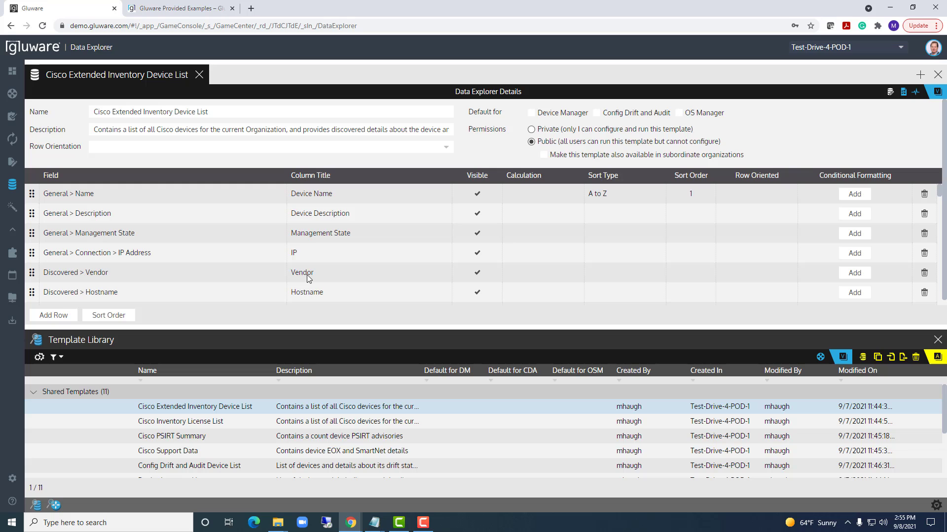
- Enlarge the template's details further and examine its General, Discovered and Drift & Audit fields with their column titles
left_click_drag(253, 324, 251, 371)
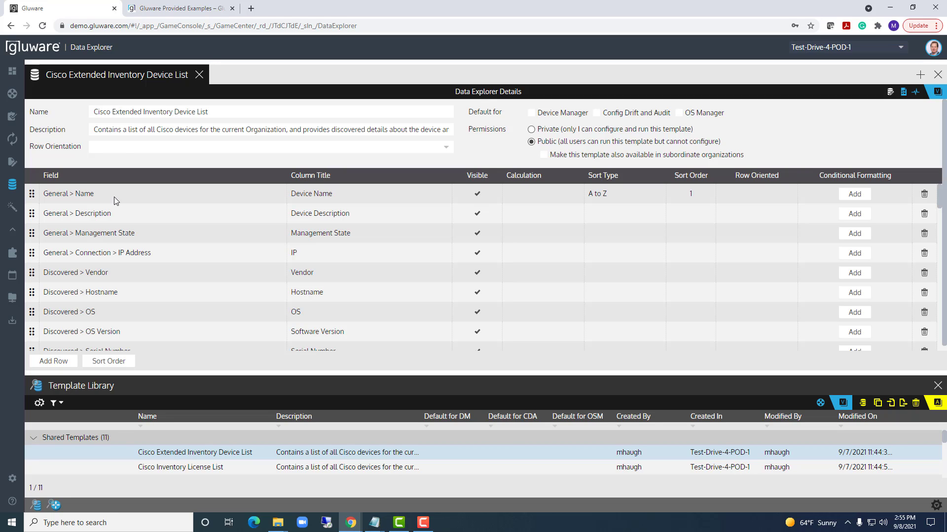
left_click_drag(108, 112, 226, 118)
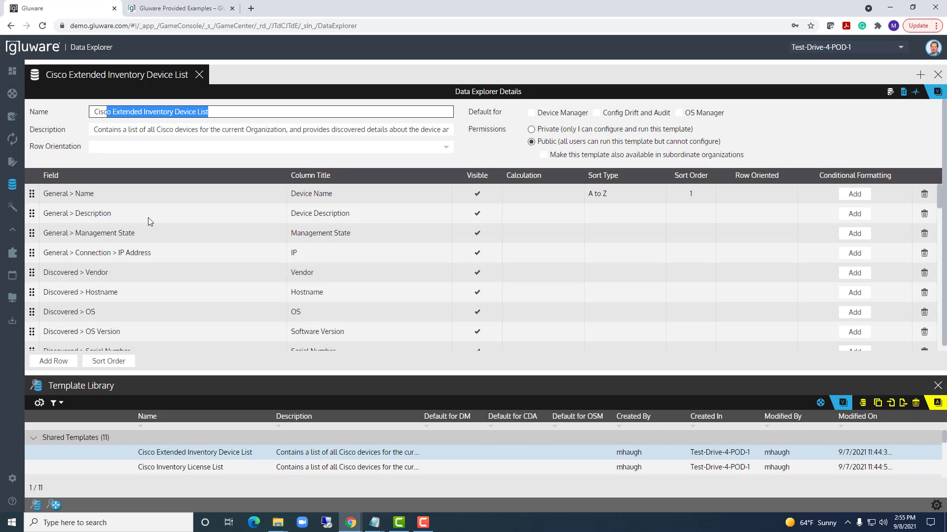
scroll(152, 237, "down", 2)
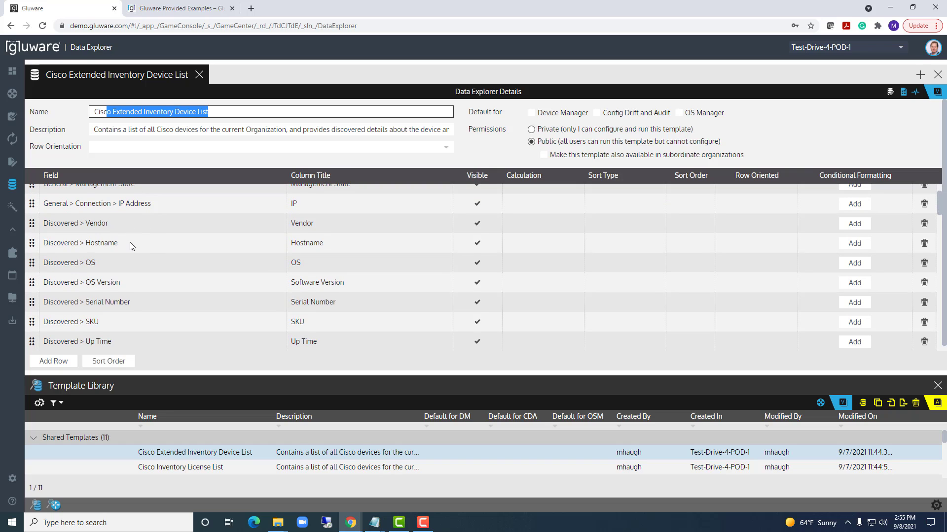
scroll(129, 242, "down", 2)
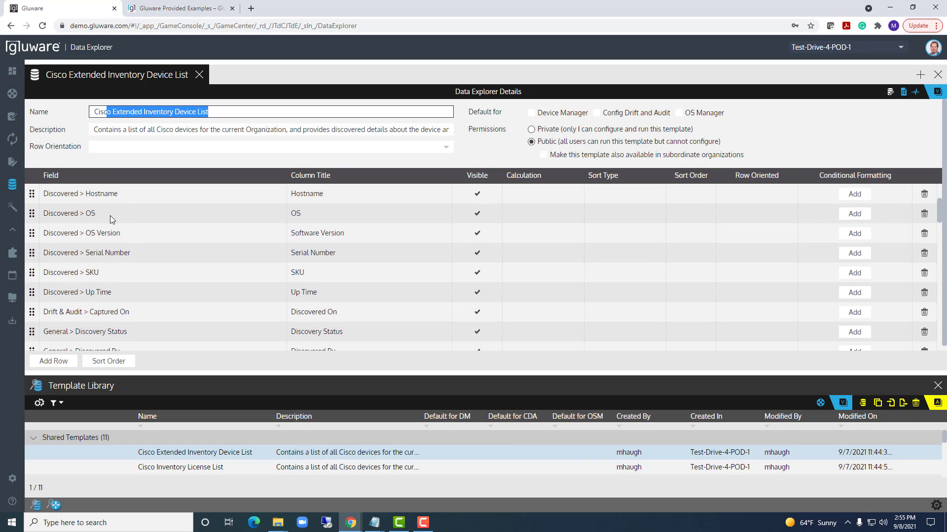
scroll(111, 219, "up", 2)
mouse_move(129, 234)
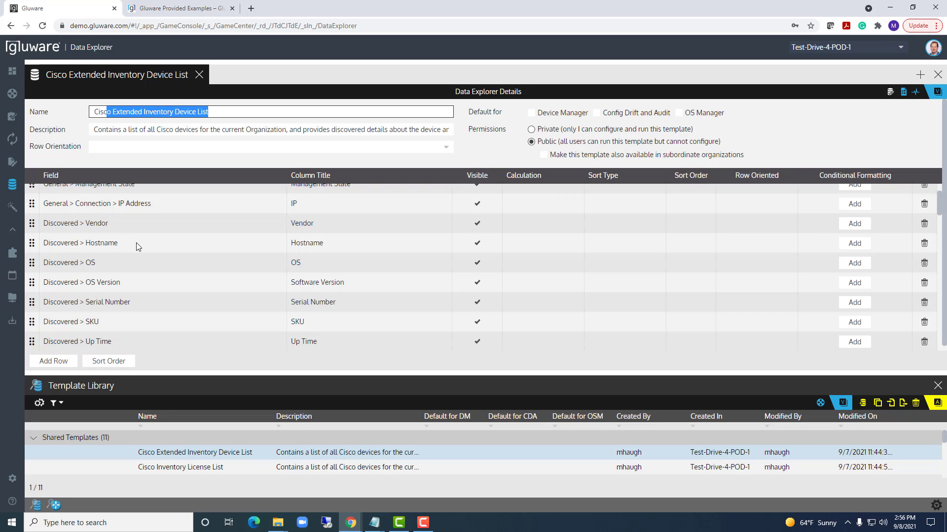
scroll(137, 247, "down", 2)
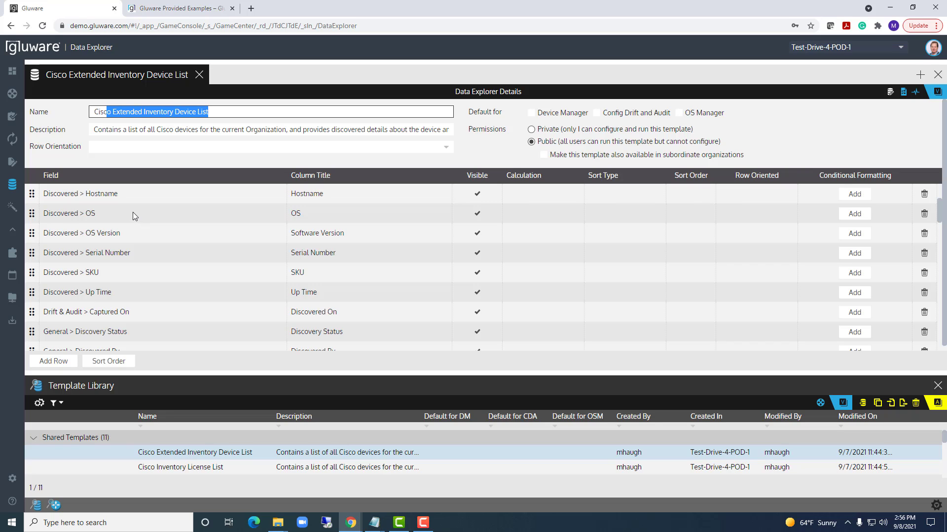
scroll(130, 235, "down", 2)
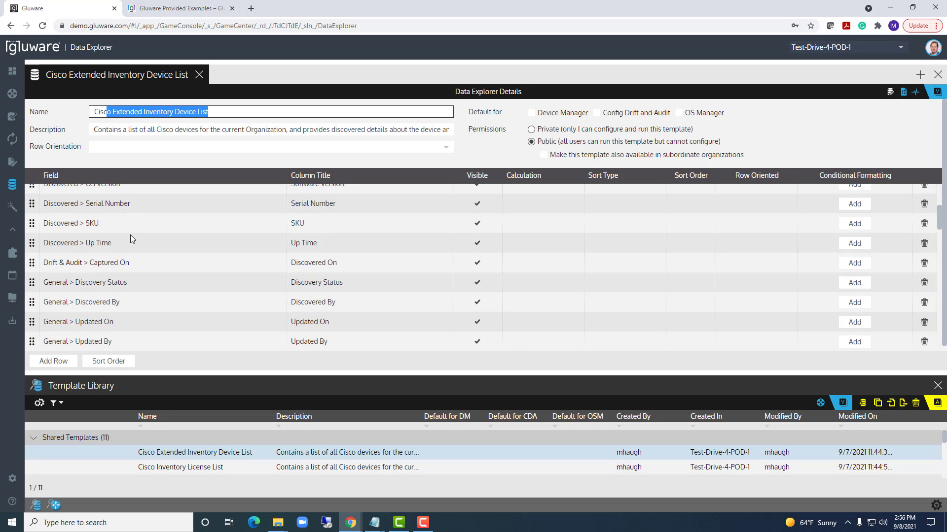
- Examine the template's remaining Discovered and General fields and its OSM fields with their column titles
scroll(110, 216, "down", 2)
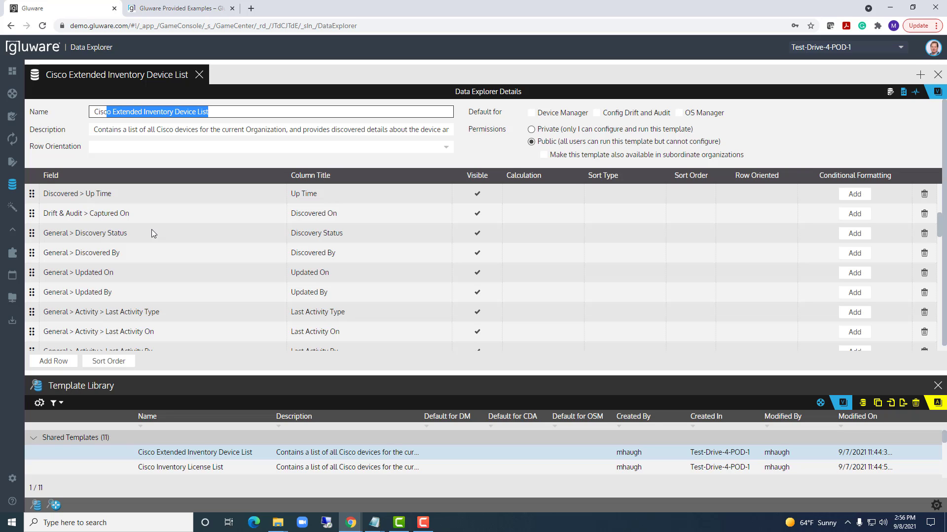
scroll(152, 234, "down", 2)
scroll(152, 233, "down", 4)
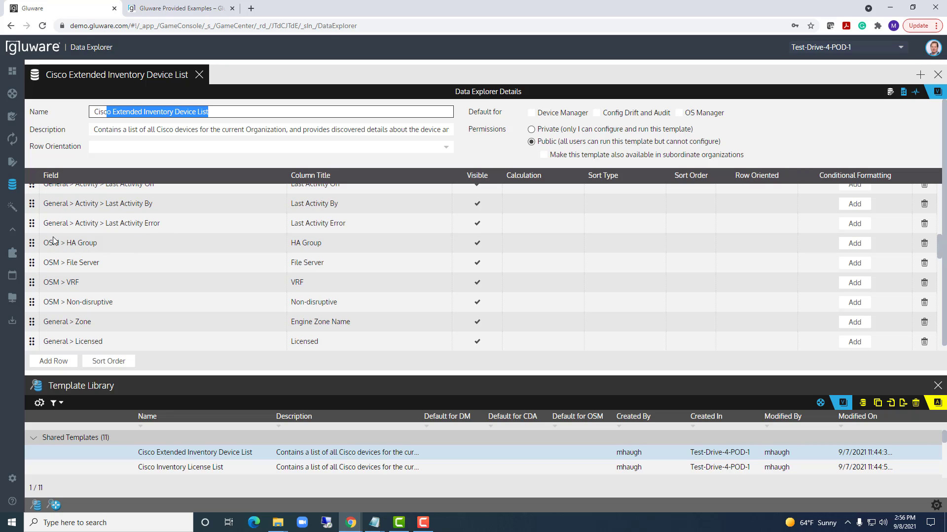
scroll(53, 241, "up", 2)
scroll(54, 212, "down", 4)
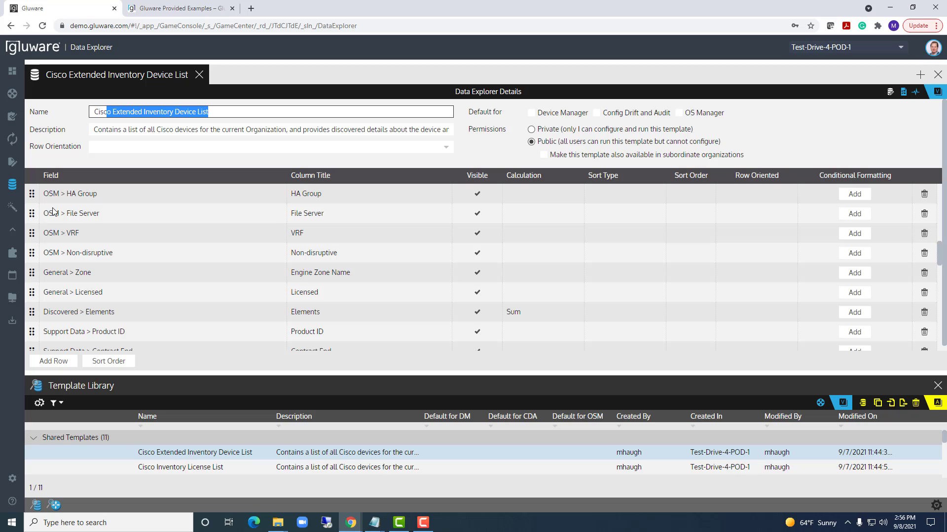
- Examine the template's Support Data fields and the Discovered Component fields for power supplies, stack modules, fans and Flexible PIC Concentrators
scroll(118, 248, "down", 4)
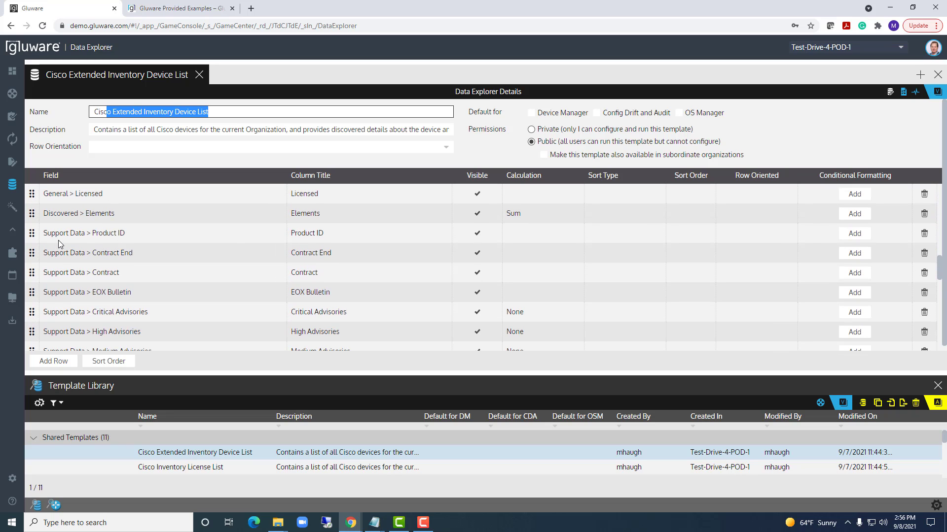
scroll(146, 238, "down", 1)
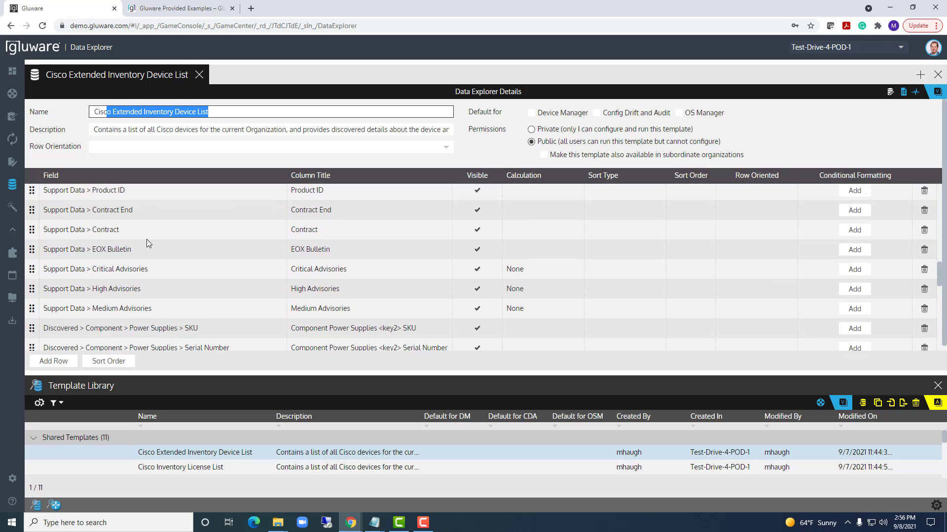
scroll(148, 229, "up", 1)
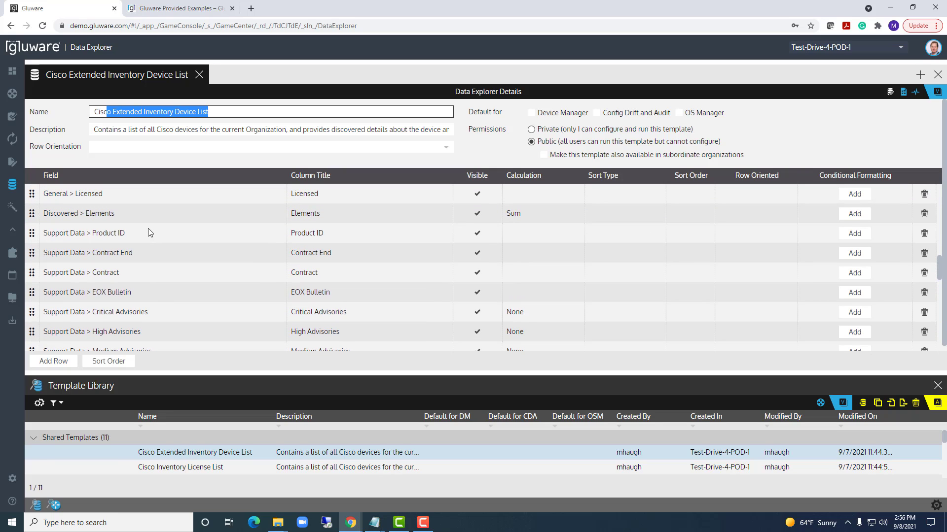
scroll(149, 232, "down", 2)
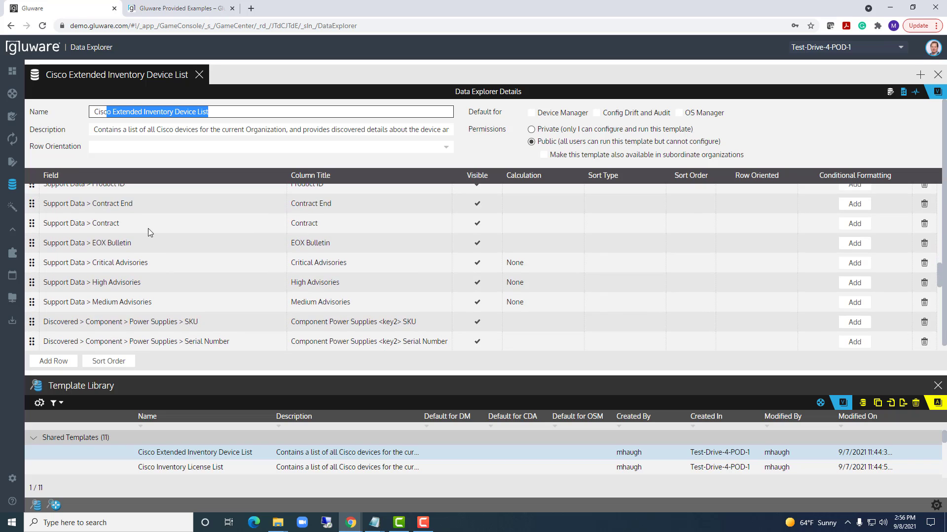
scroll(149, 232, "down", 3)
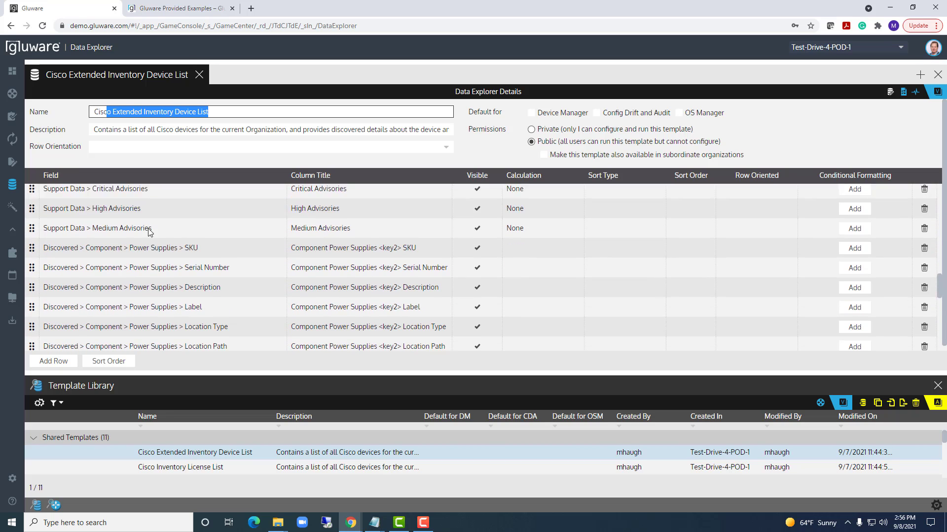
scroll(132, 241, "down", 4)
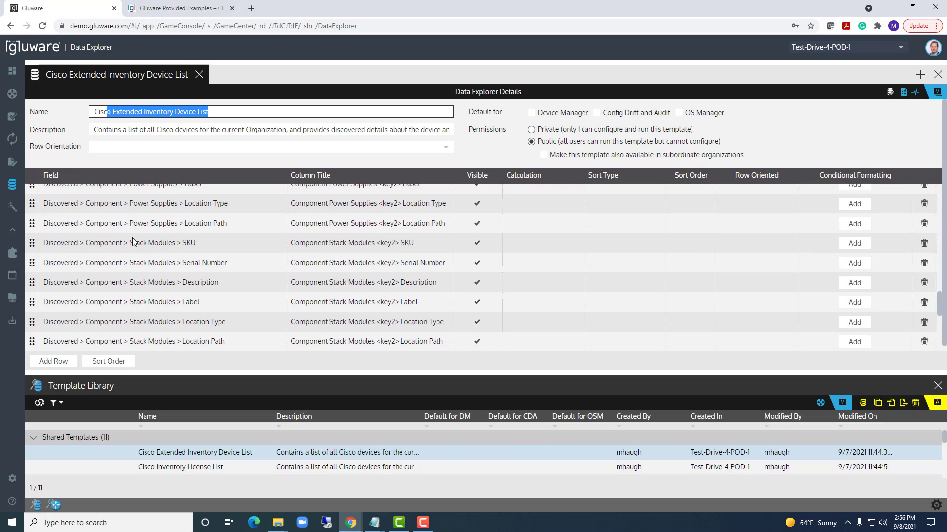
scroll(132, 241, "down", 3)
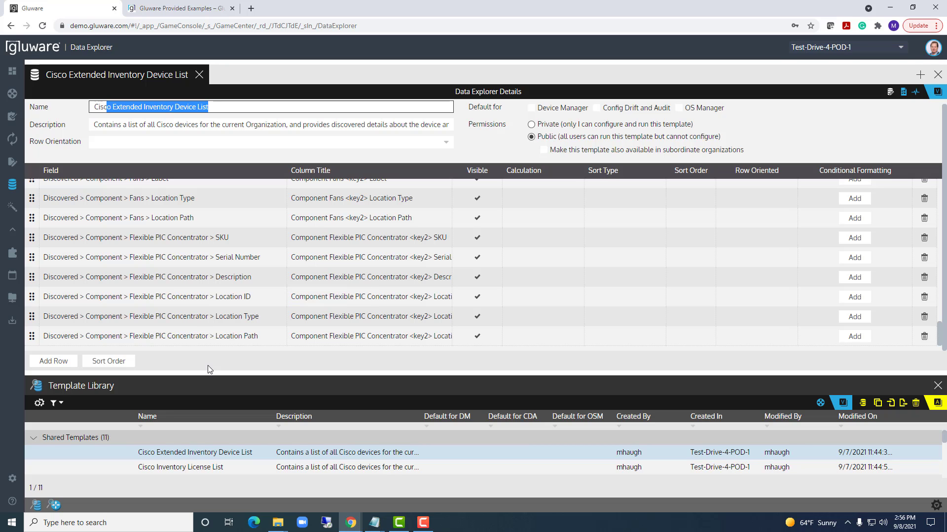
- Shrink the template details, show the Device Explorer in the enlarged lower pane and widen its Hostname column to fit the full names
left_click_drag(207, 372, 219, 226)
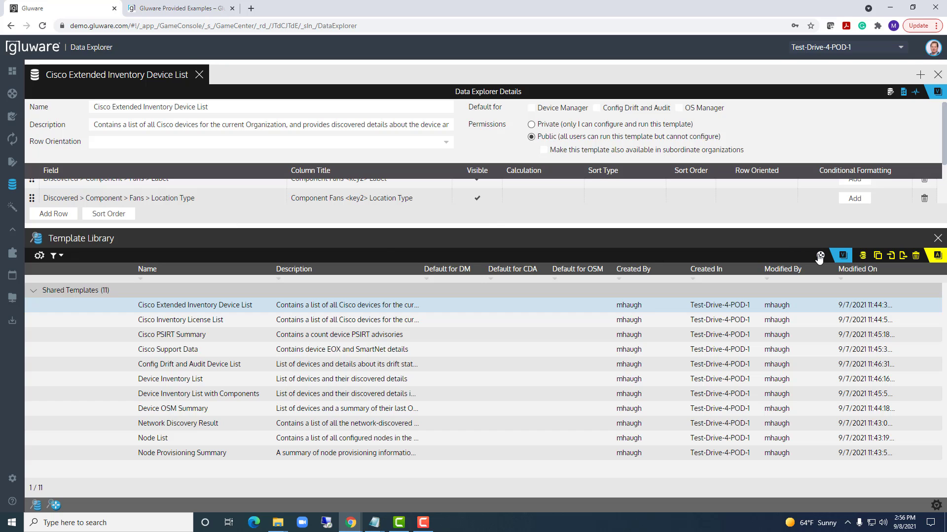
left_click(820, 256)
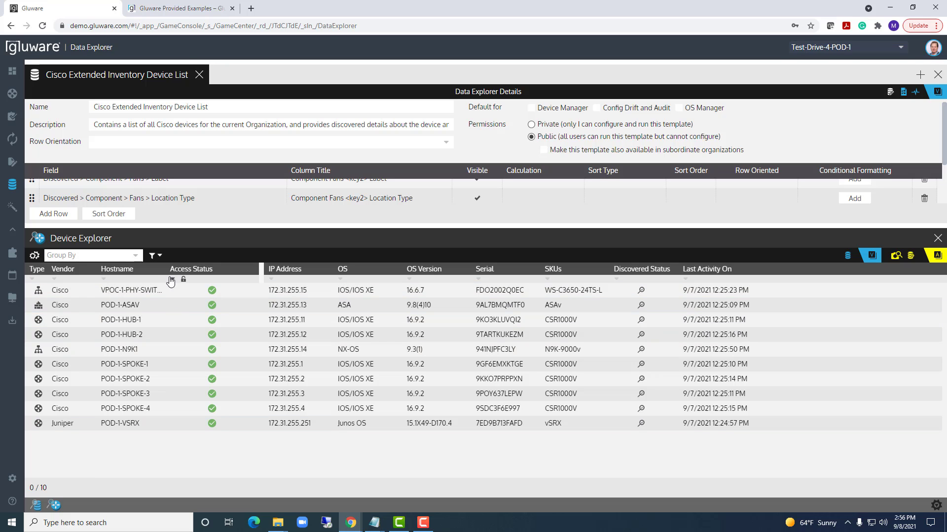
left_click_drag(162, 272, 212, 274)
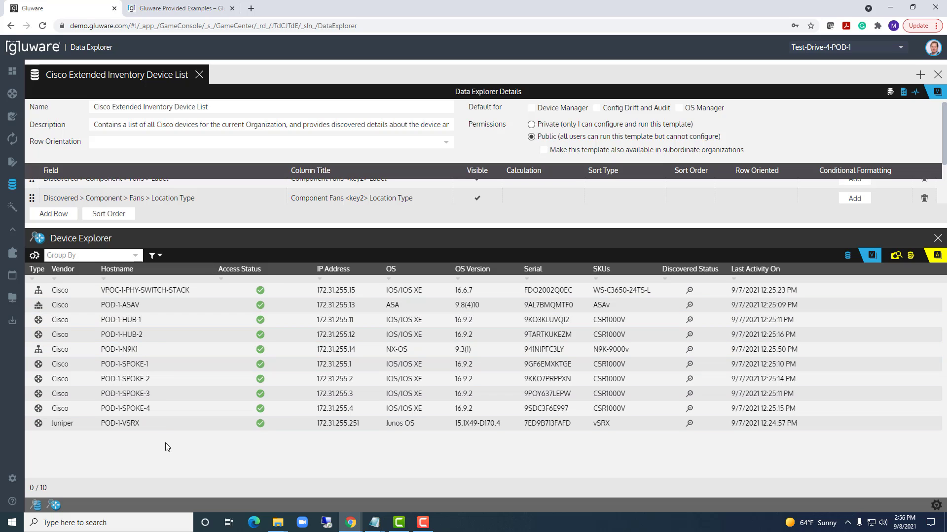
- Run the Cisco Extended Inventory Device List report on only the VPOC-1-PHY-SWITCH-STACK device
left_click(135, 293)
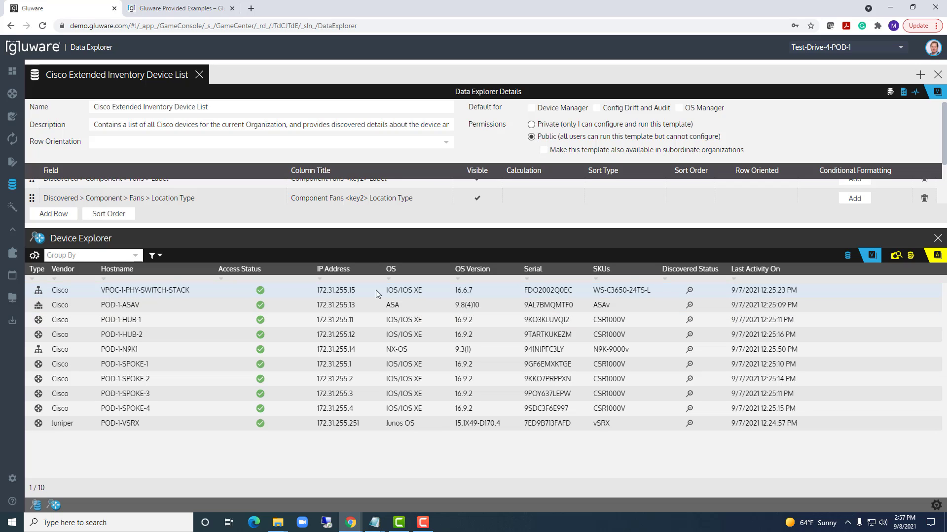
left_click(911, 256)
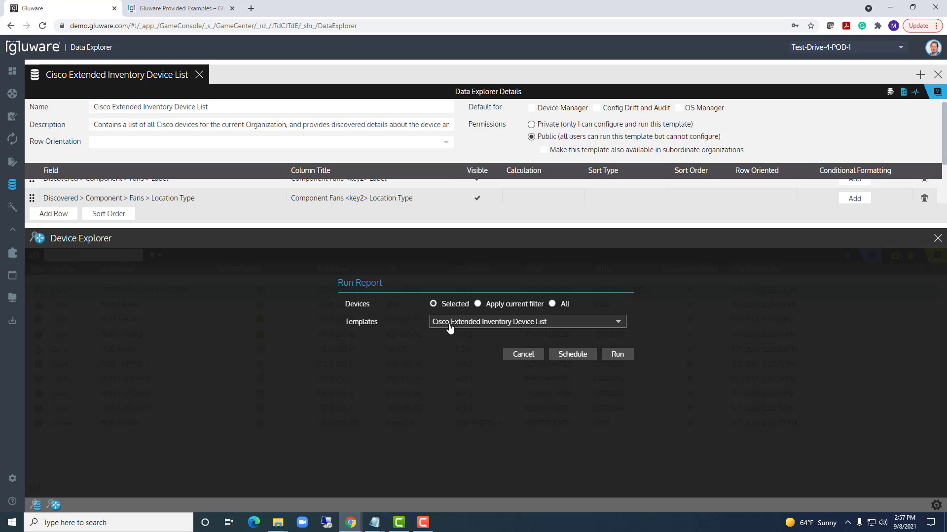
left_click(450, 327)
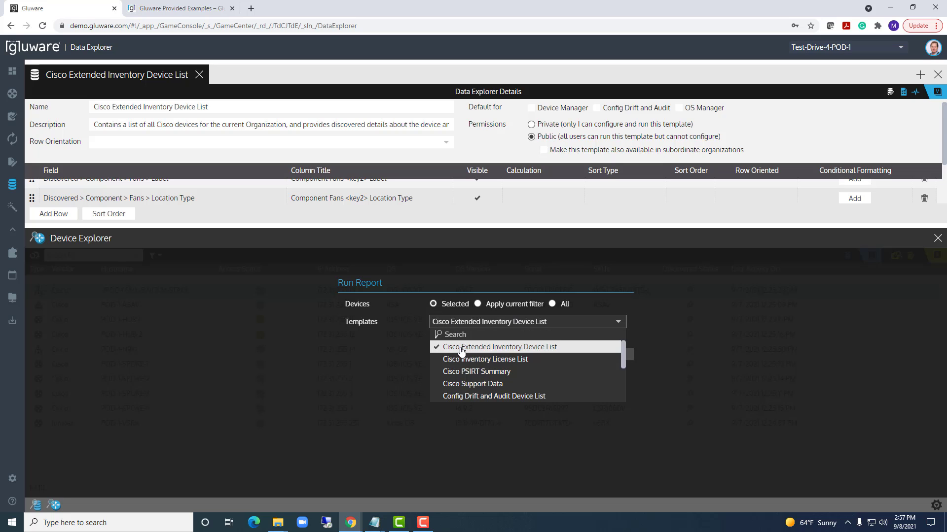
left_click(465, 348)
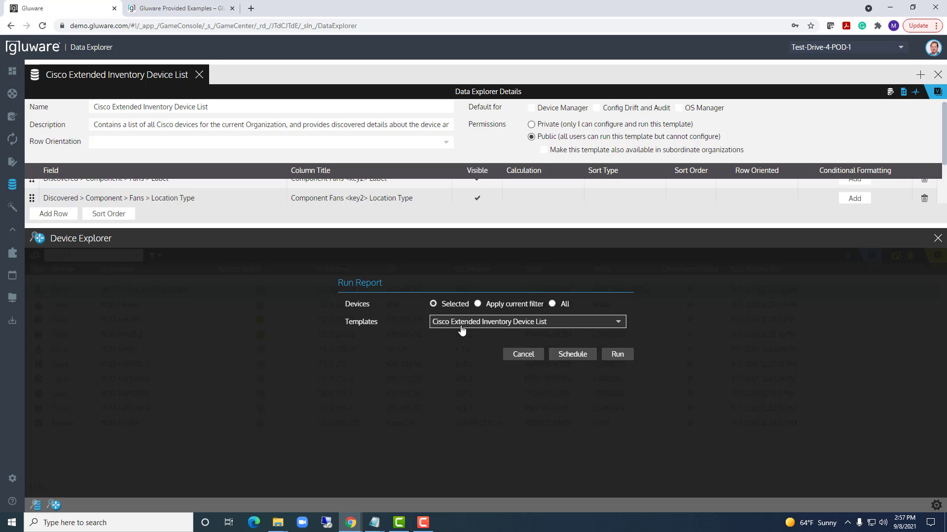
left_click(616, 354)
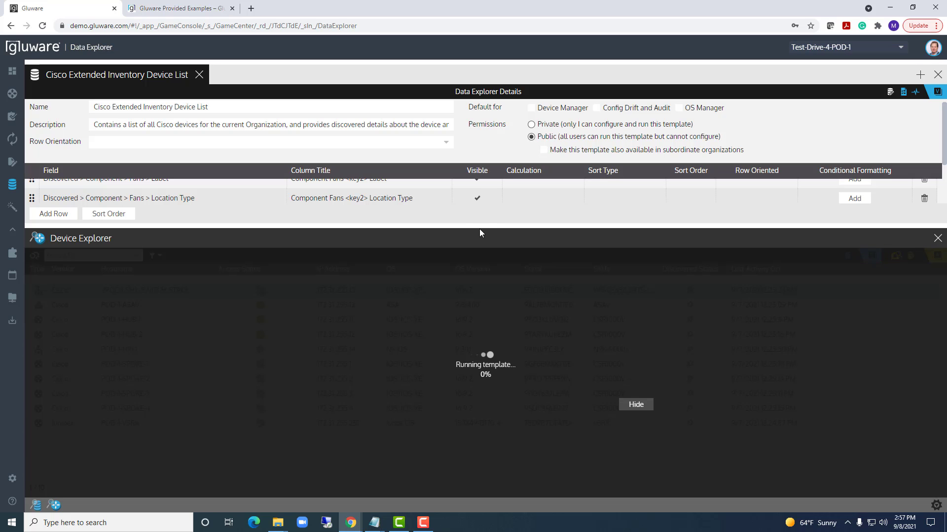
- Enlarge the report results and examine the switch stack's columns from Device Name through the Component Stack Modules and Actions
left_click_drag(479, 228, 478, 308)
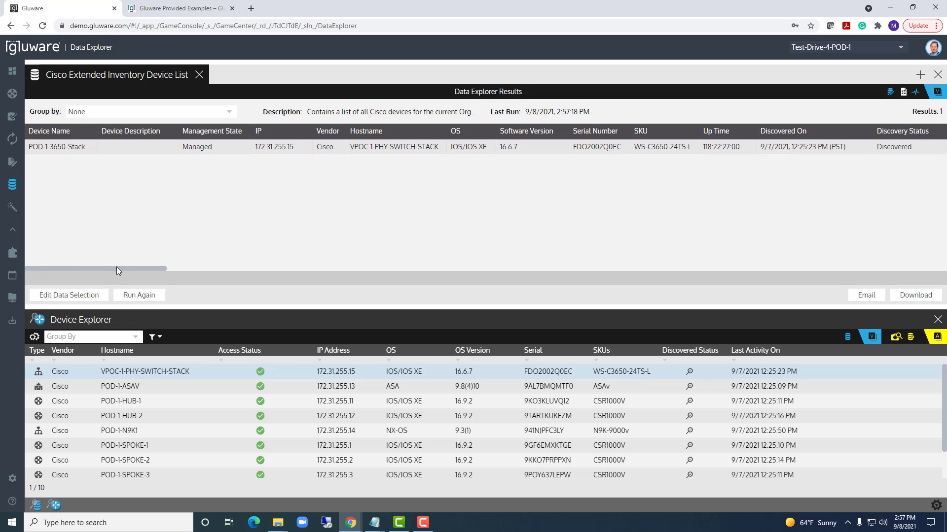
left_click_drag(116, 268, 164, 274)
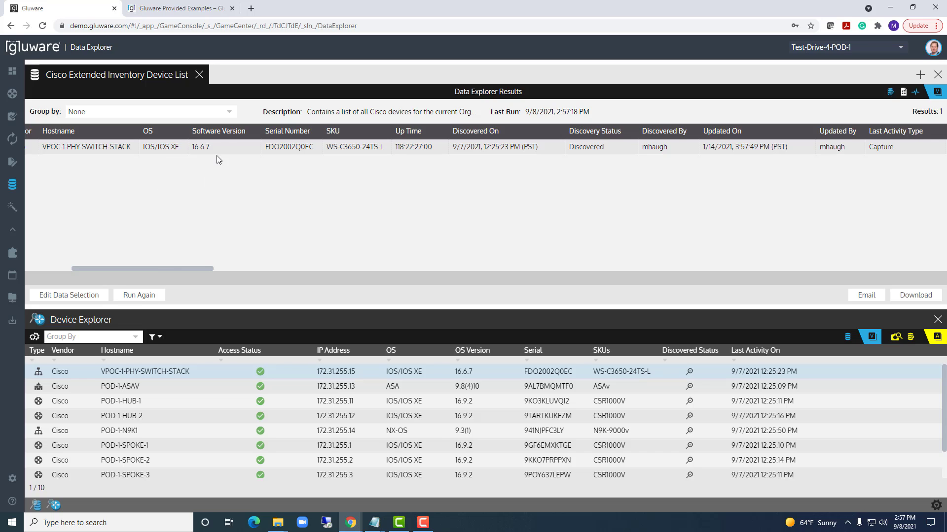
left_click_drag(199, 269, 944, 290)
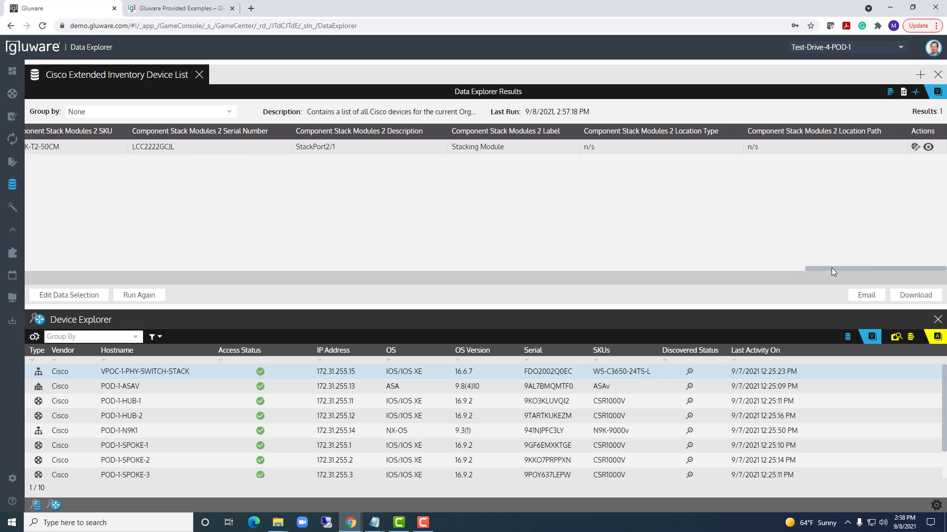
left_click_drag(830, 267, 35, 266)
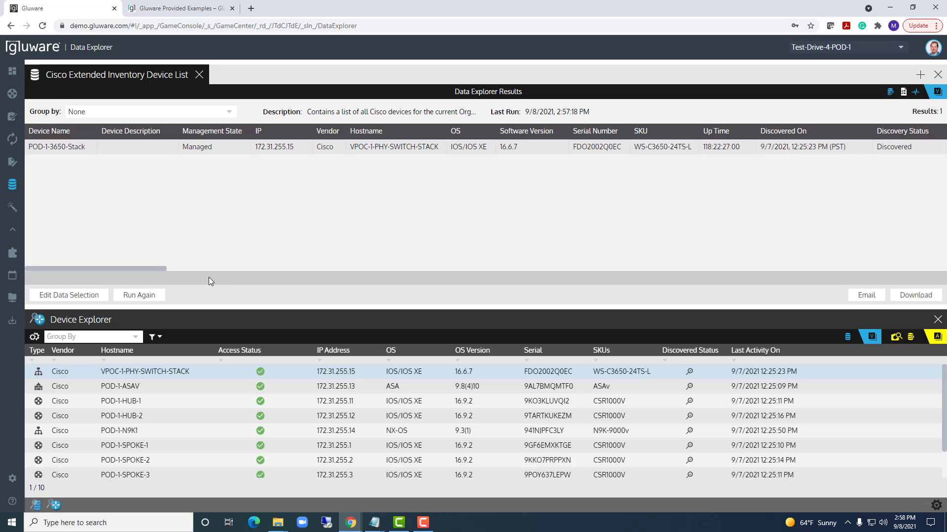
- Enlarge the device list and run the Cisco PSIRT Summary report on all Cisco devices from VPOC-1-PHY-SWITCH-STACK through POD-1-SPOKE-4
left_click_drag(204, 307, 201, 248)
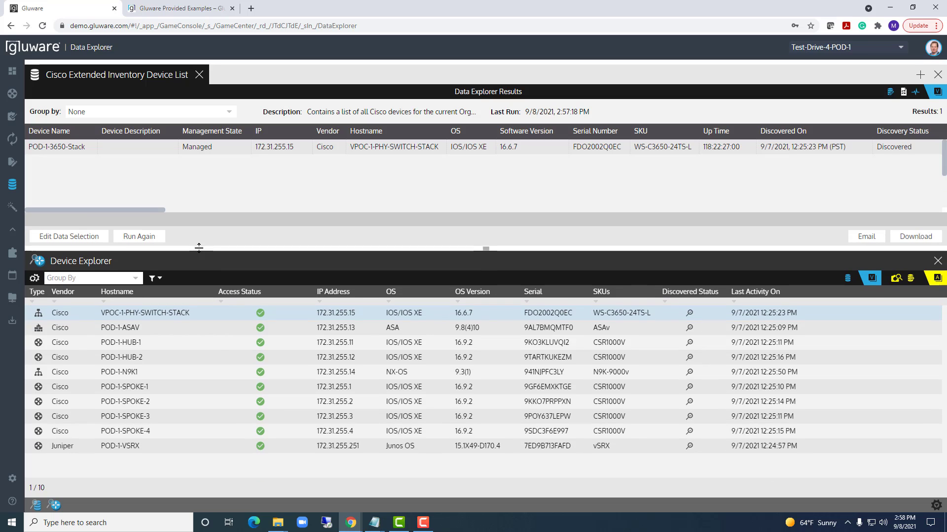
left_click(221, 317)
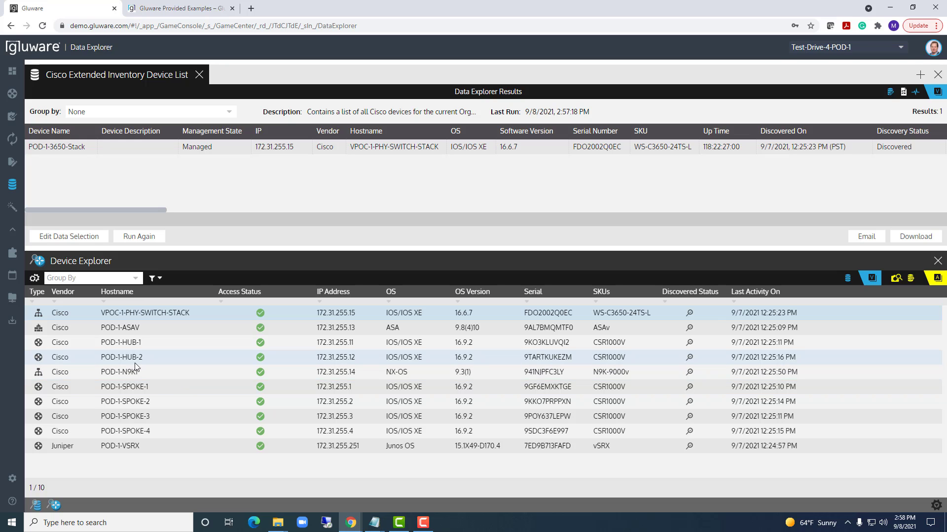
left_click(121, 433, "shift")
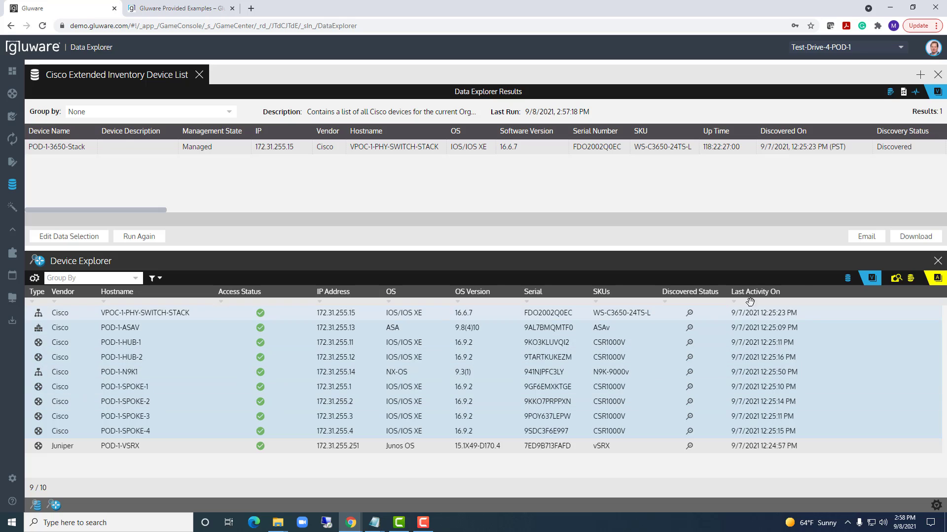
left_click(911, 280)
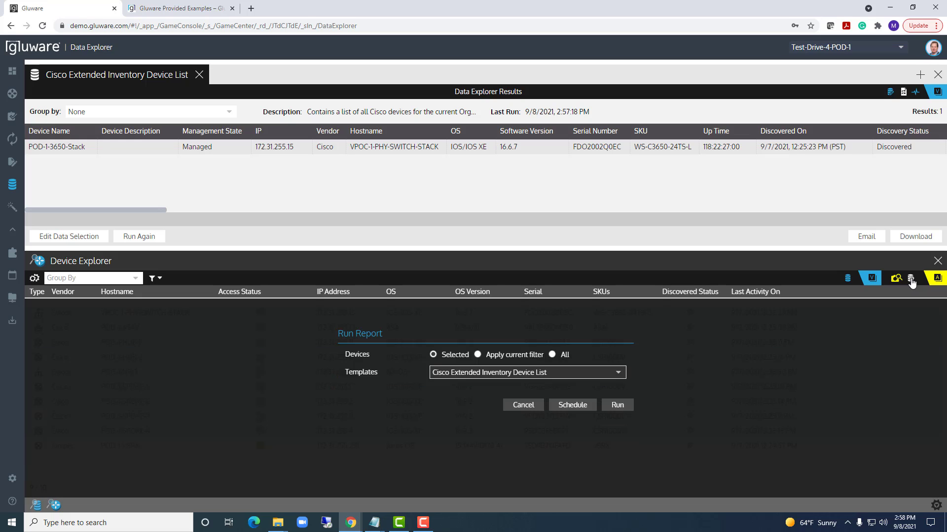
left_click(467, 345)
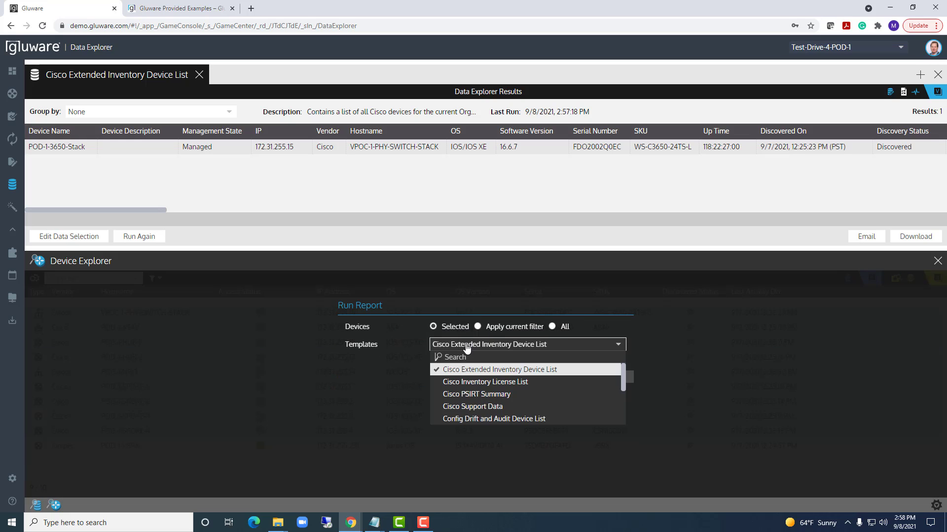
left_click(470, 394)
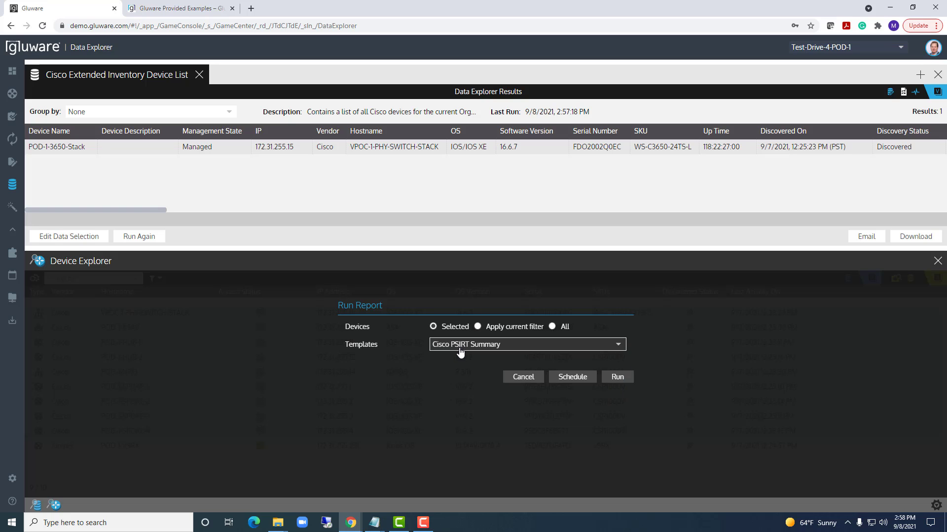
left_click(611, 377)
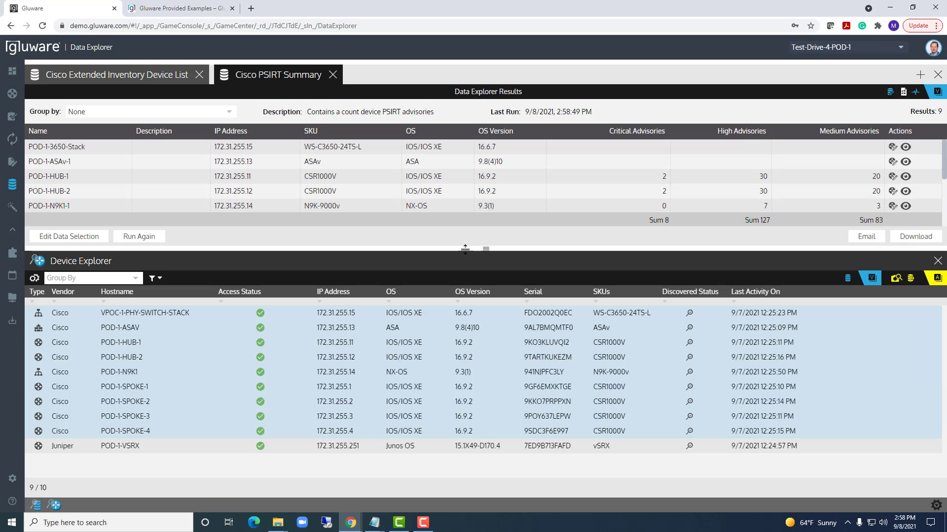
- Enlarge the Cisco PSIRT Summary results, examine the critical, high and medium advisories per device, and shrink the results again
left_click_drag(464, 249, 474, 335)
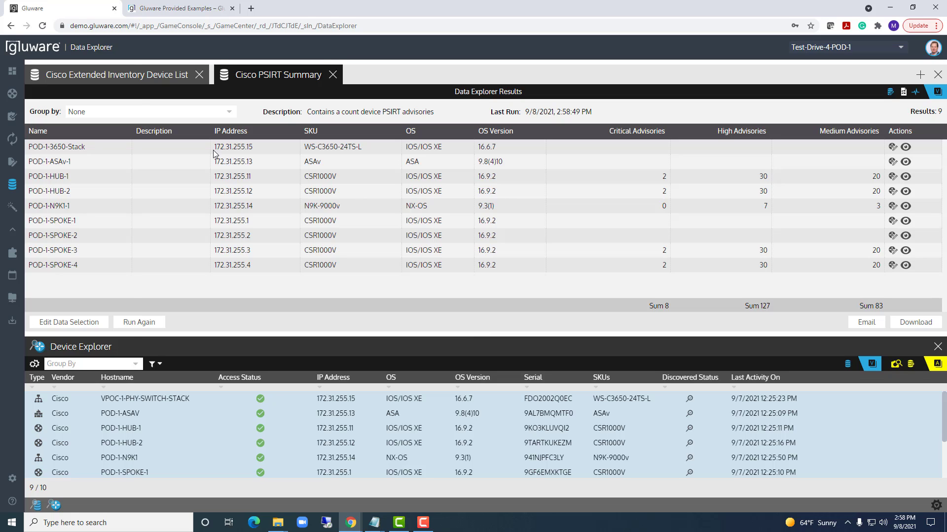
mouse_move(74, 139)
left_click_drag(443, 334, 430, 235)
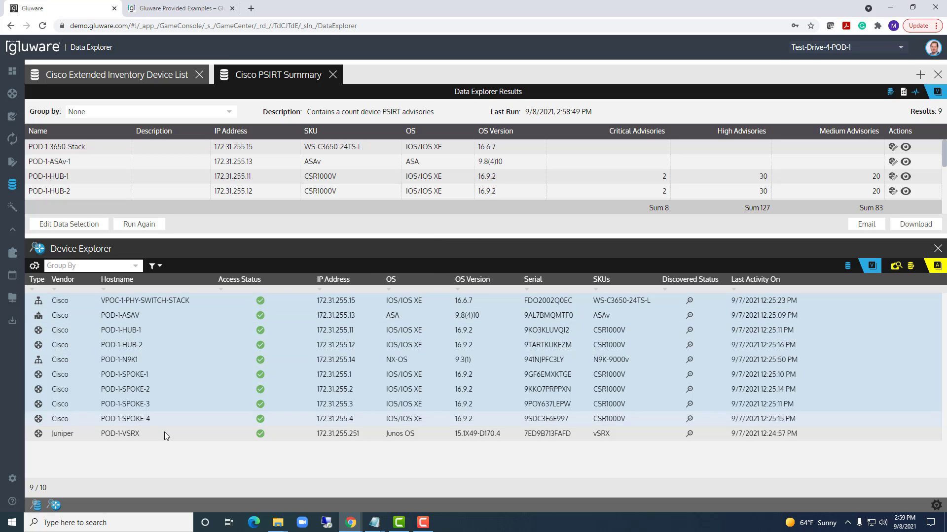
left_click(164, 419)
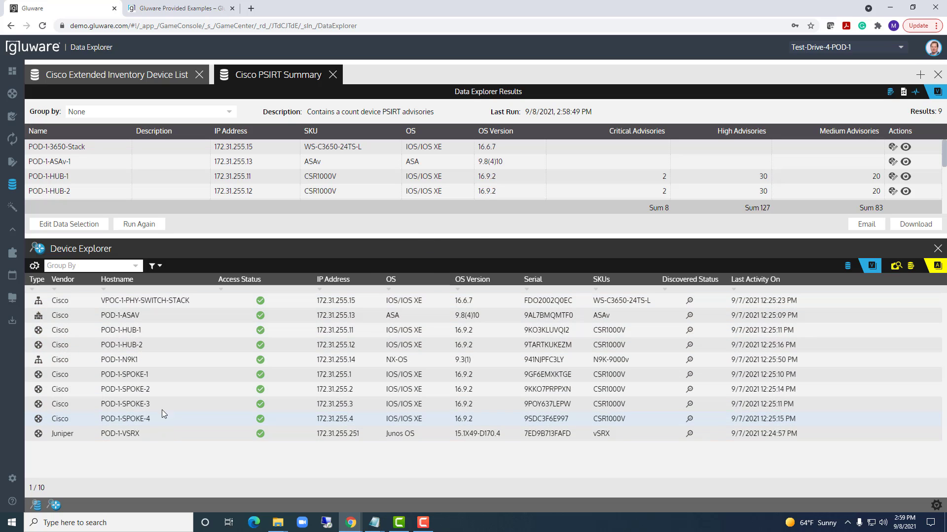
left_click(159, 331)
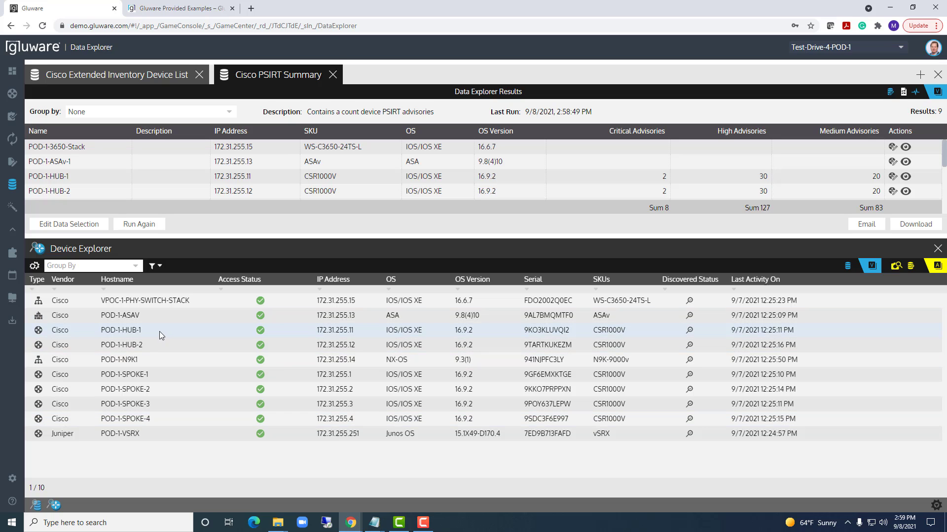
left_click(168, 419, "shift")
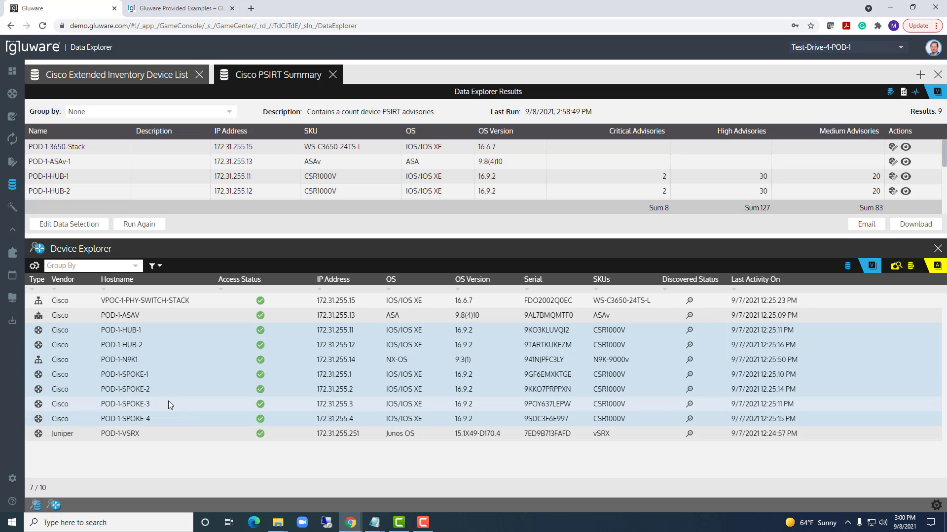
- Sort the devices by SKU and run the Config Drift and Audit Device List report on only the CSR1000V devices, POD-1-HUB-1 through POD-1-SPOKE-4
left_click(597, 290)
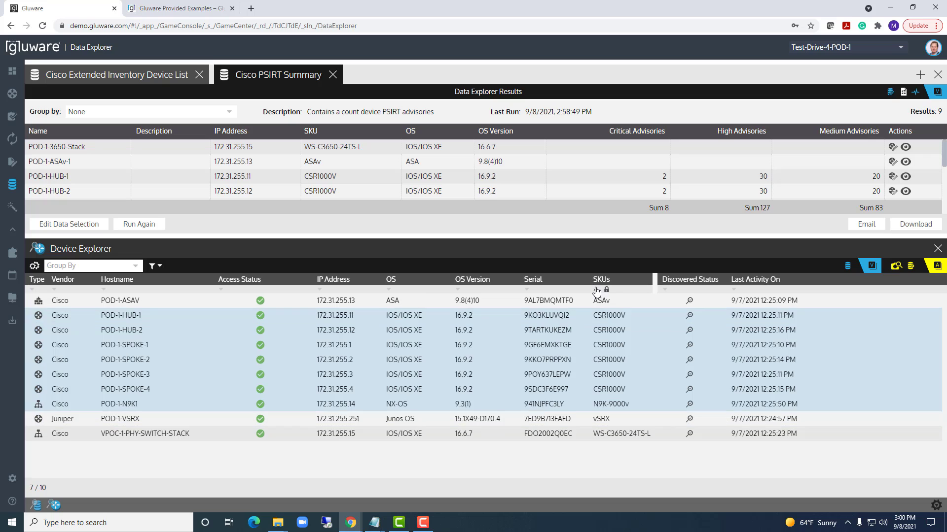
left_click(603, 316)
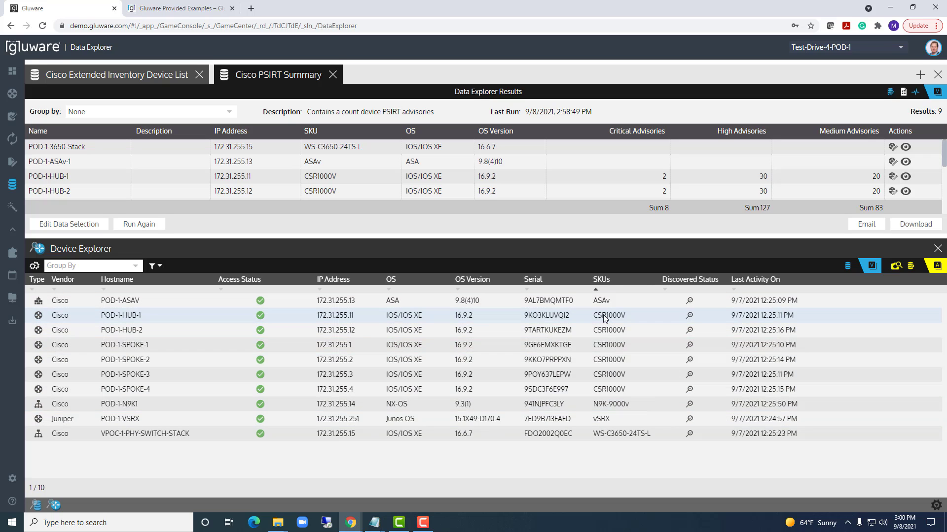
left_click(607, 390, "shift")
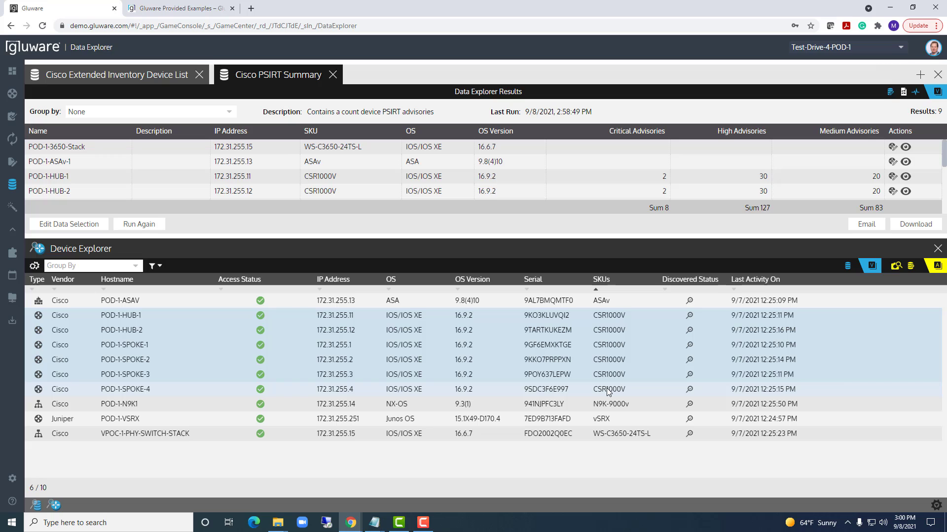
left_click(910, 269)
left_click(447, 336)
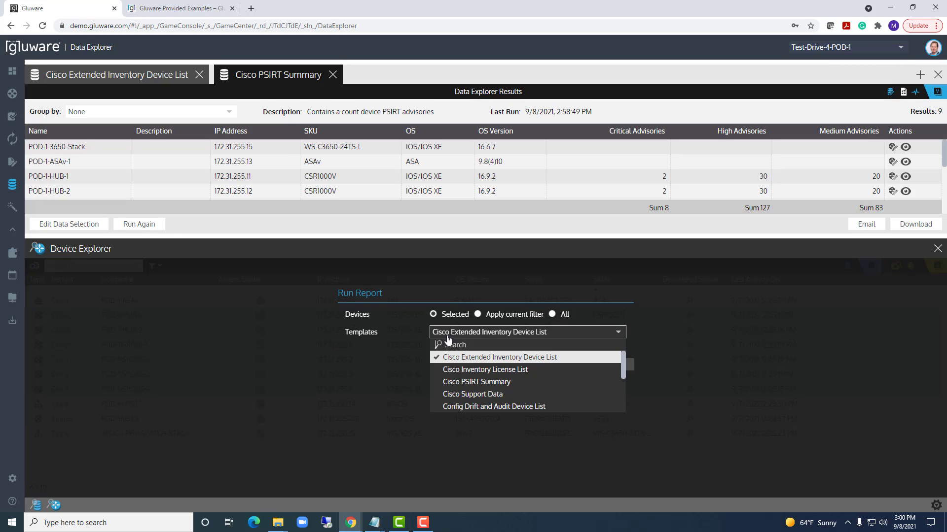
left_click(517, 407)
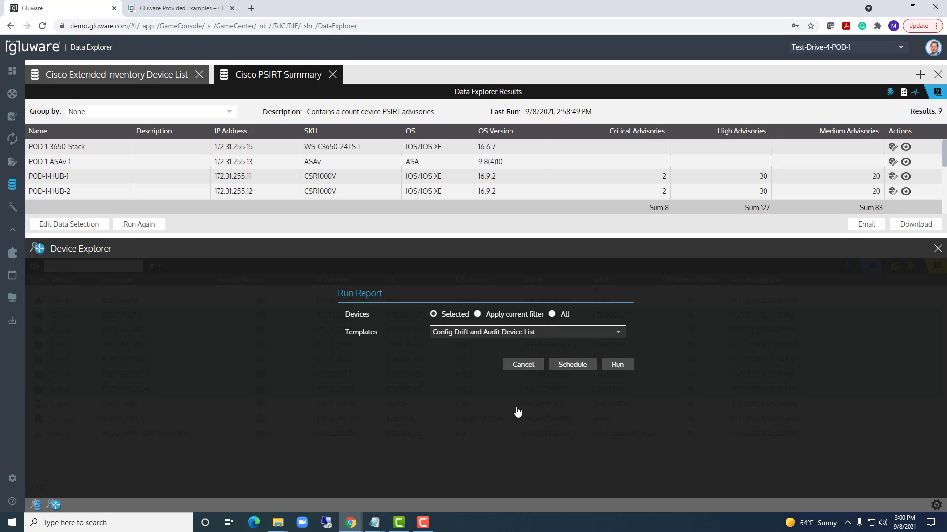
left_click(616, 365)
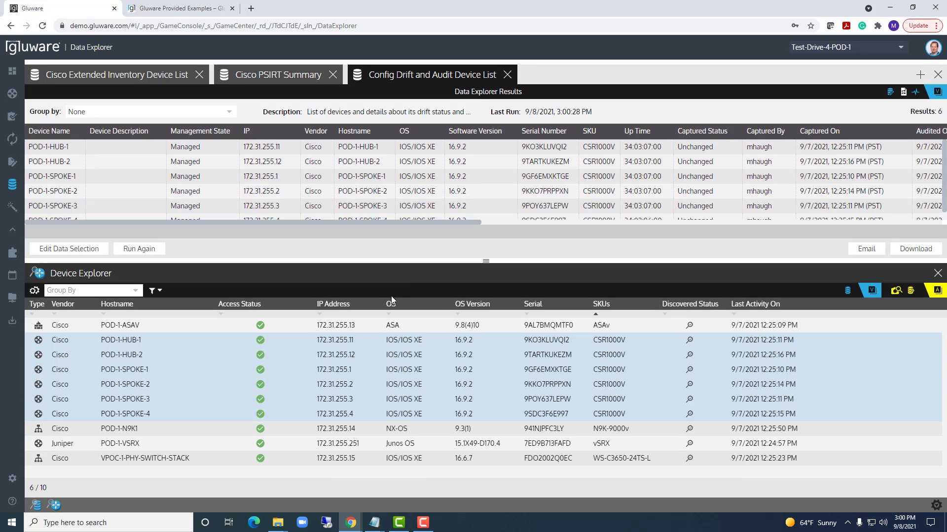
- Enlarge the Config Drift and Audit results, examine the captured, audited and last activity columns, and shrink the results again
left_click_drag(389, 261, 388, 296)
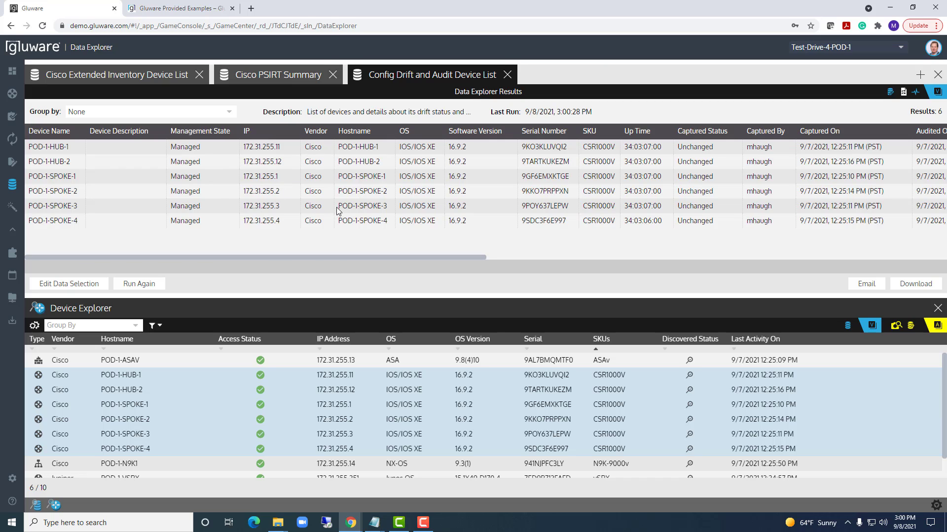
left_click_drag(421, 257, 589, 256)
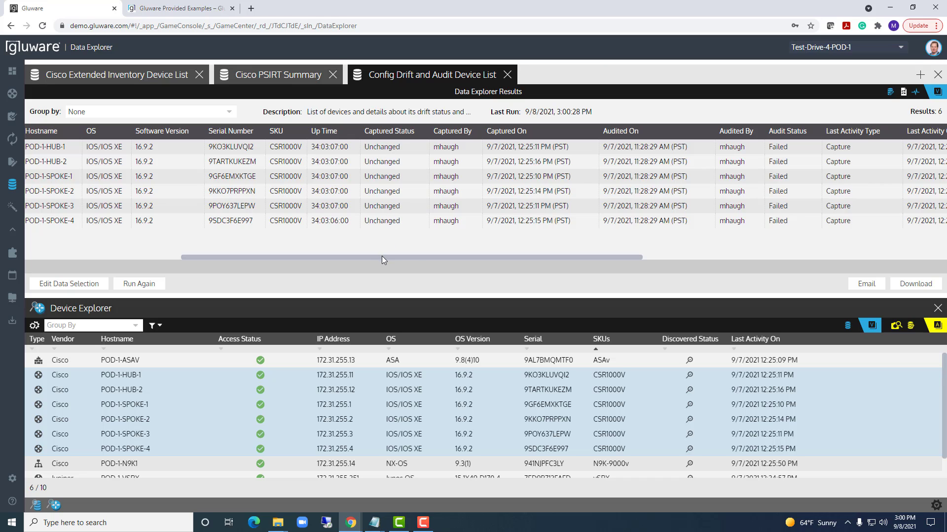
left_click_drag(382, 257, 523, 256)
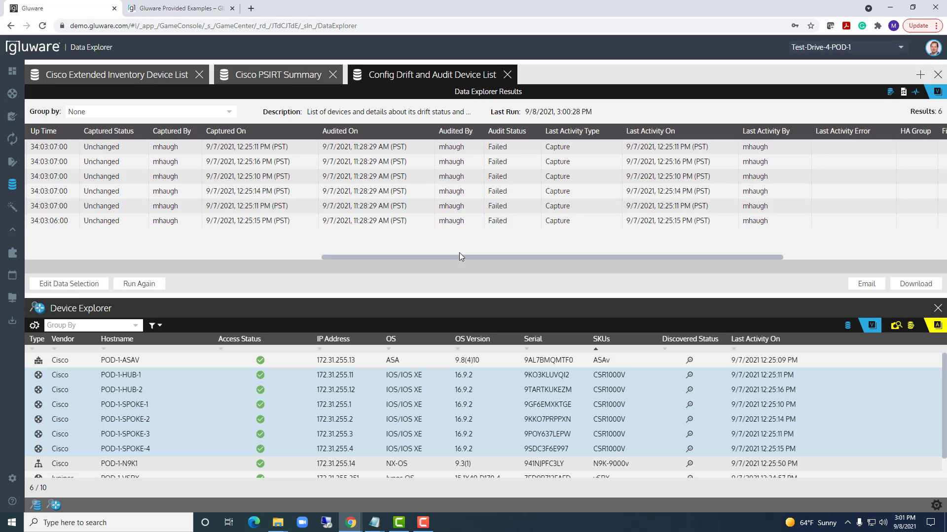
left_click_drag(425, 295, 425, 222)
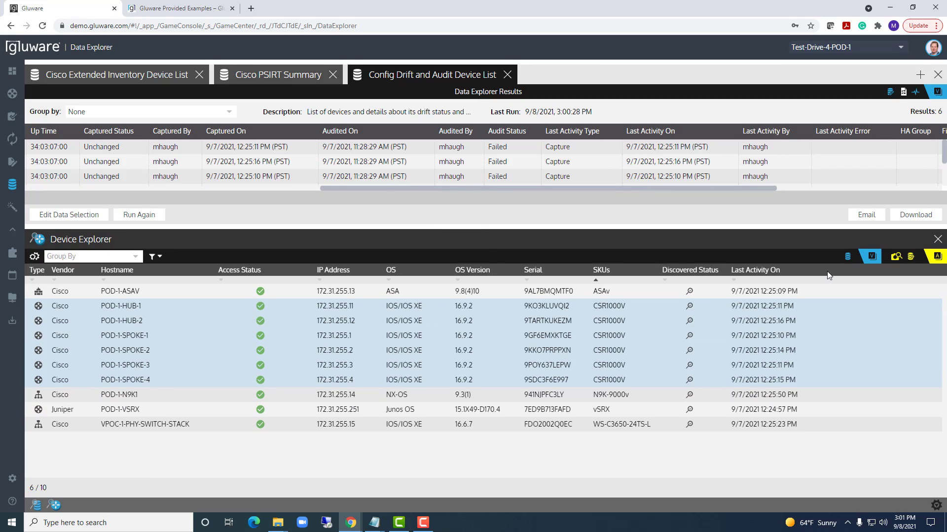
- Examine the scheduling, notification and report format options for the Config Drift and Audit Device List report, and cancel without scheduling it
left_click(911, 258)
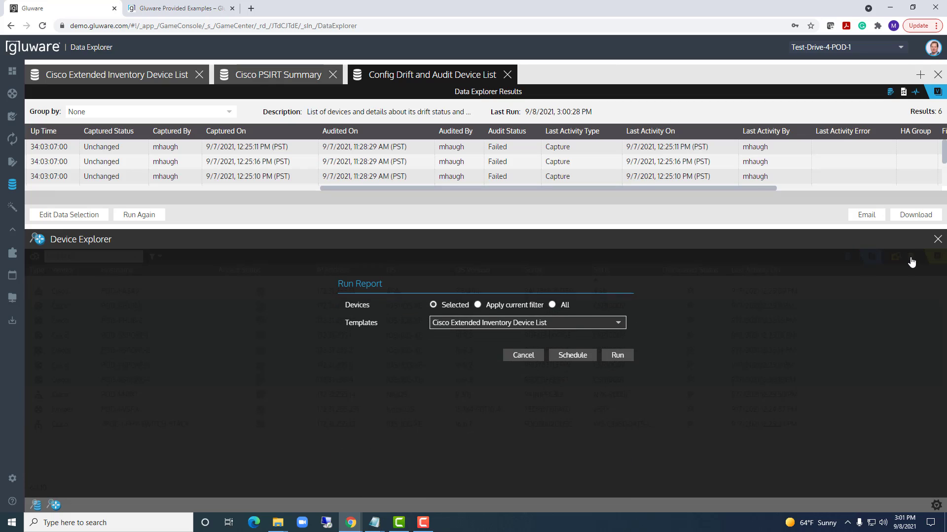
left_click(524, 323)
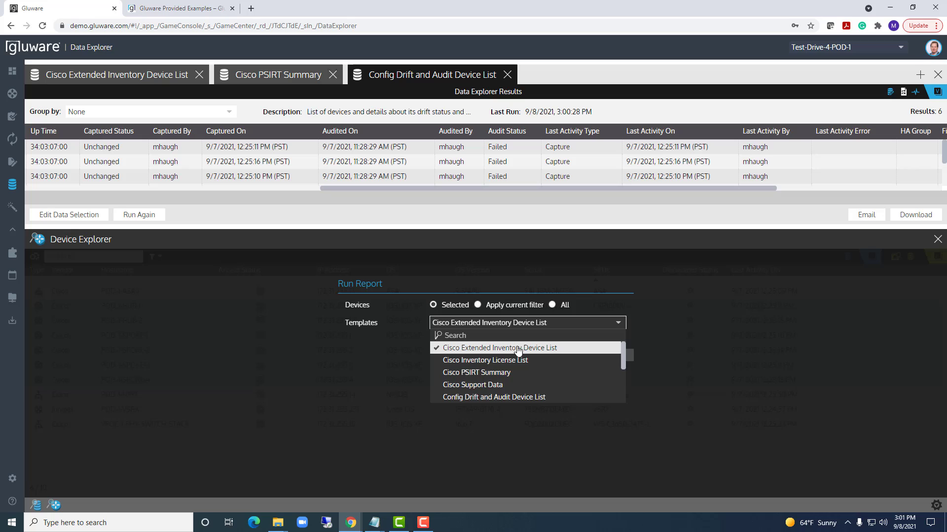
left_click(490, 398)
left_click(554, 363)
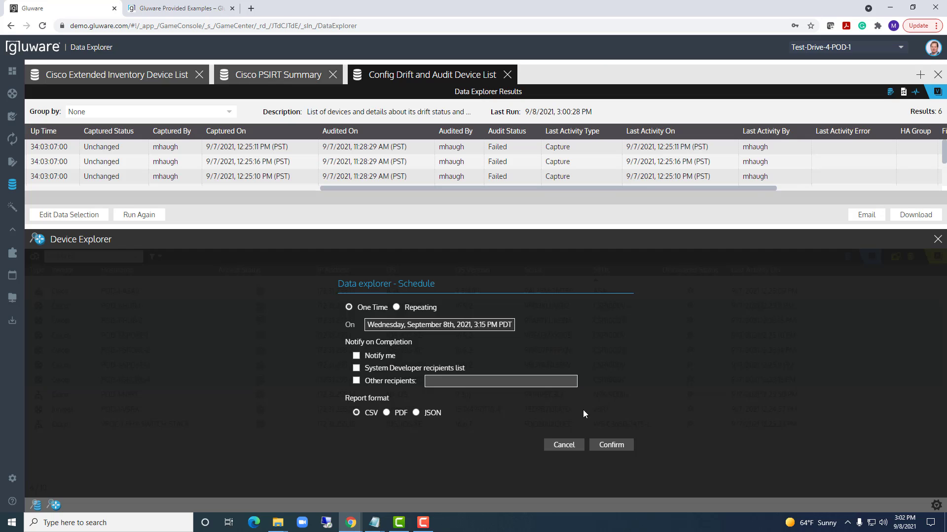
left_click(575, 445)
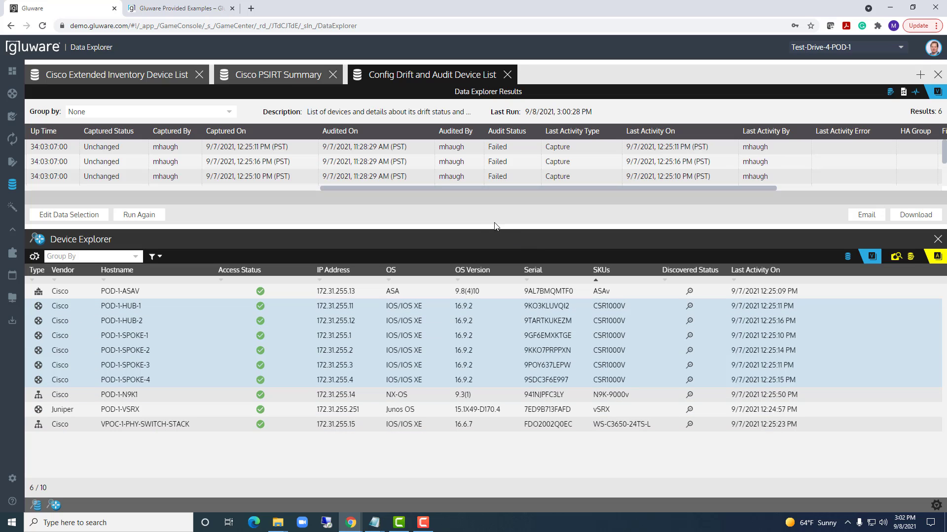
- Switch from the device list to the template library, enlarge it, and open the JSON template import
left_click_drag(489, 228, 491, 238)
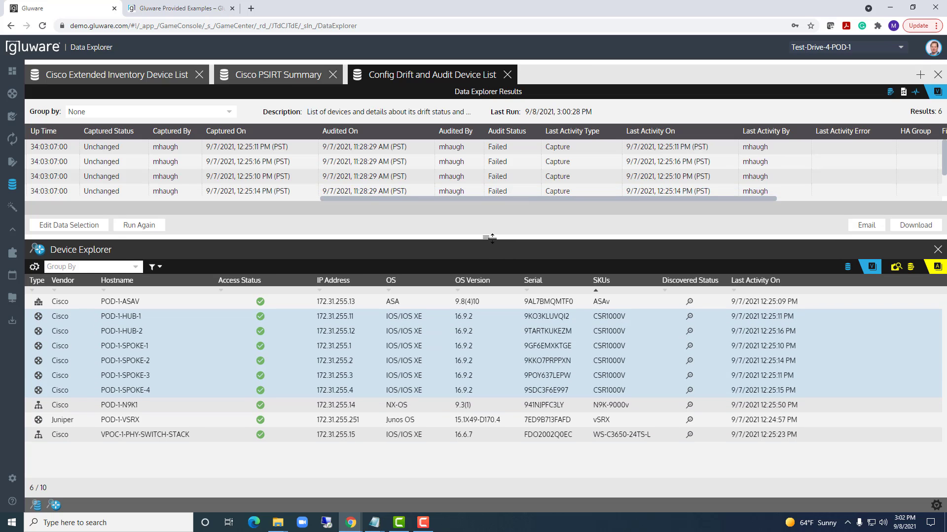
left_click(847, 266)
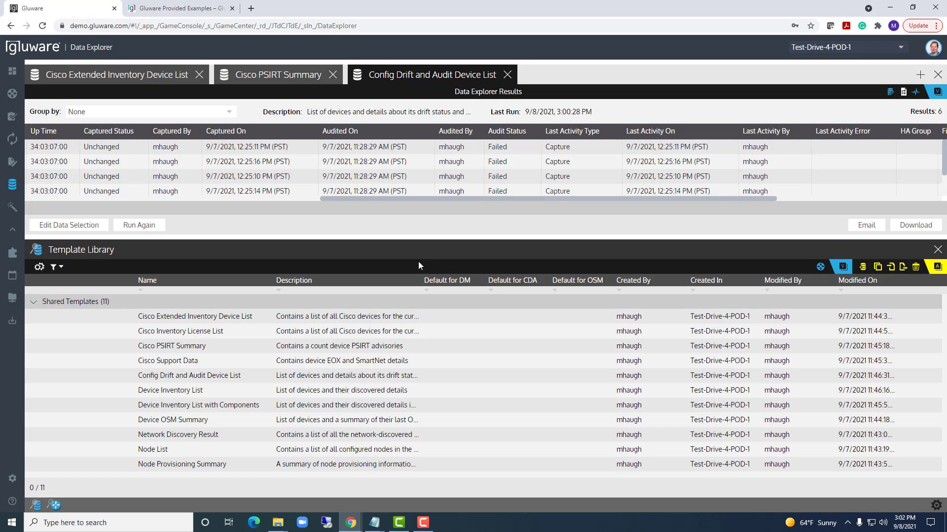
left_click_drag(409, 235, 412, 198)
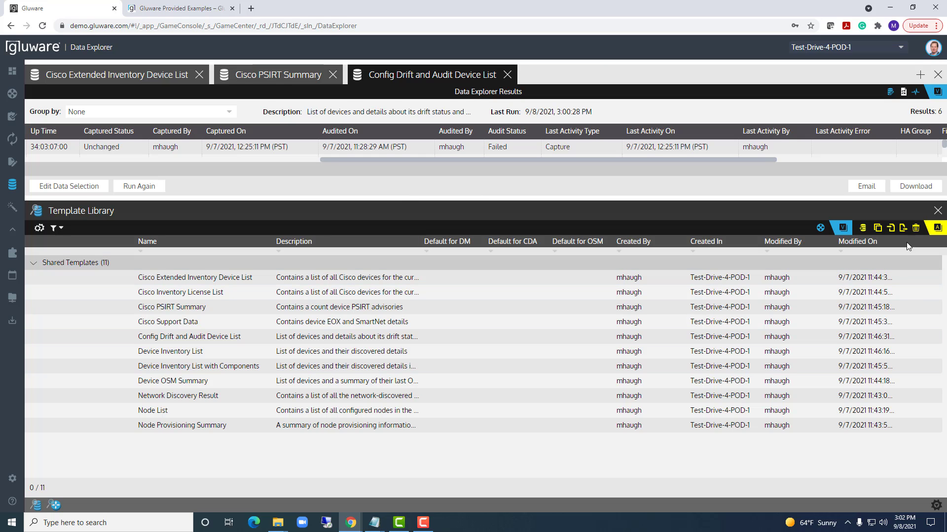
left_click(891, 229)
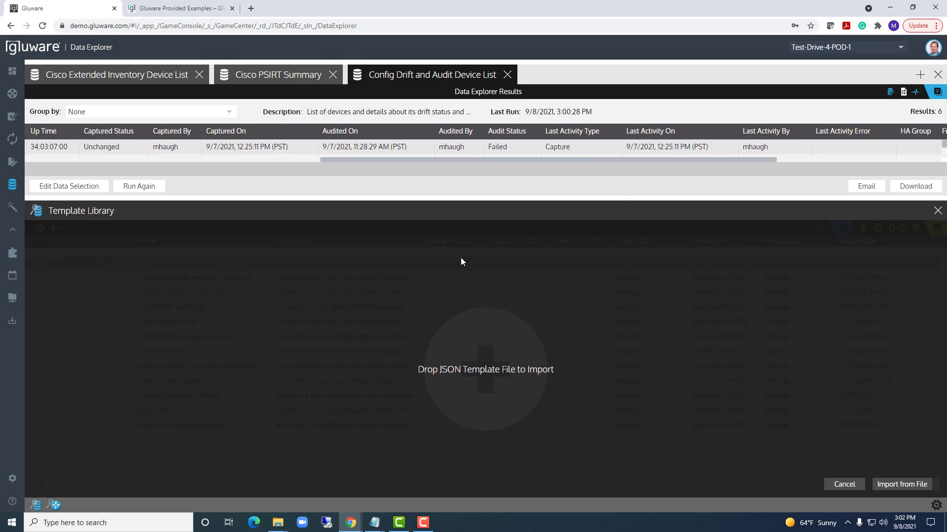
- Examine the example Data Explorer templates, dashboards, config modeling features and audit policies on the Gluware Provided Examples page
left_click(166, 9)
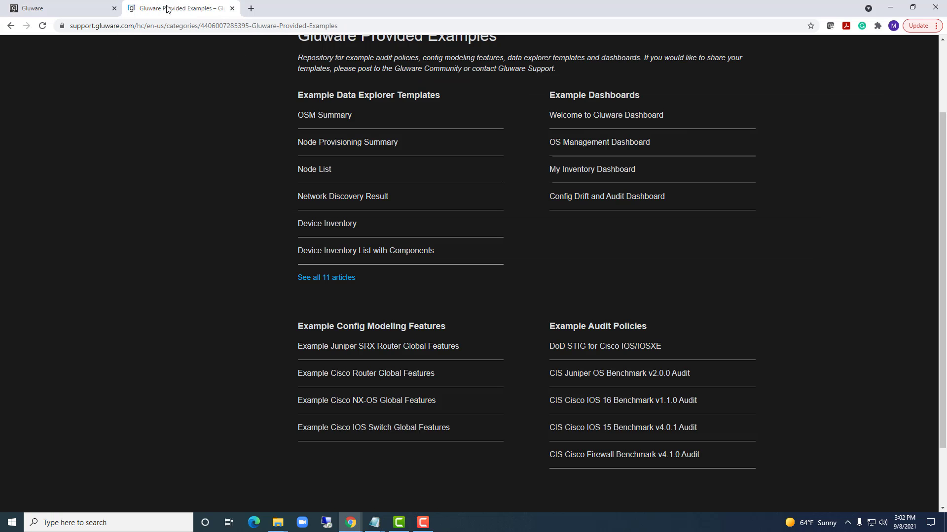
scroll(177, 163, "up", 3)
scroll(179, 168, "down", 1)
scroll(179, 168, "down", 1)
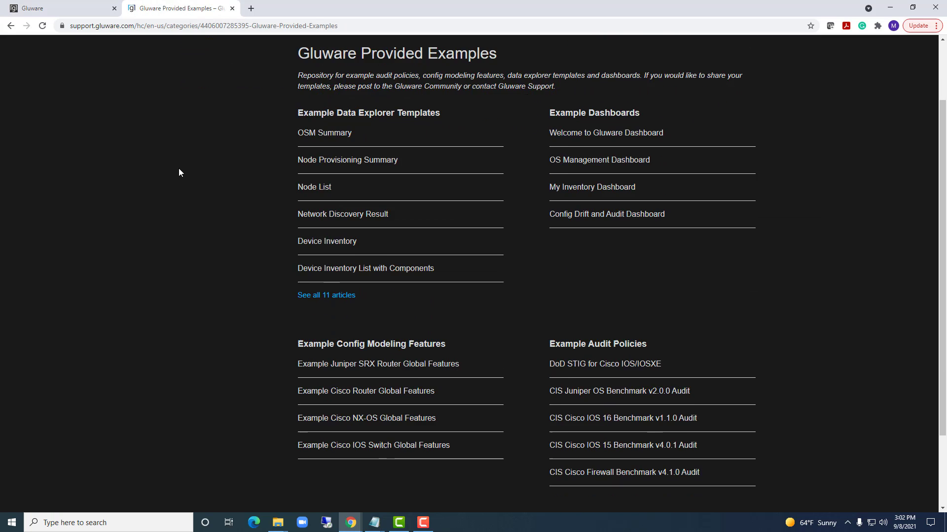
scroll(178, 168, "up", 1)
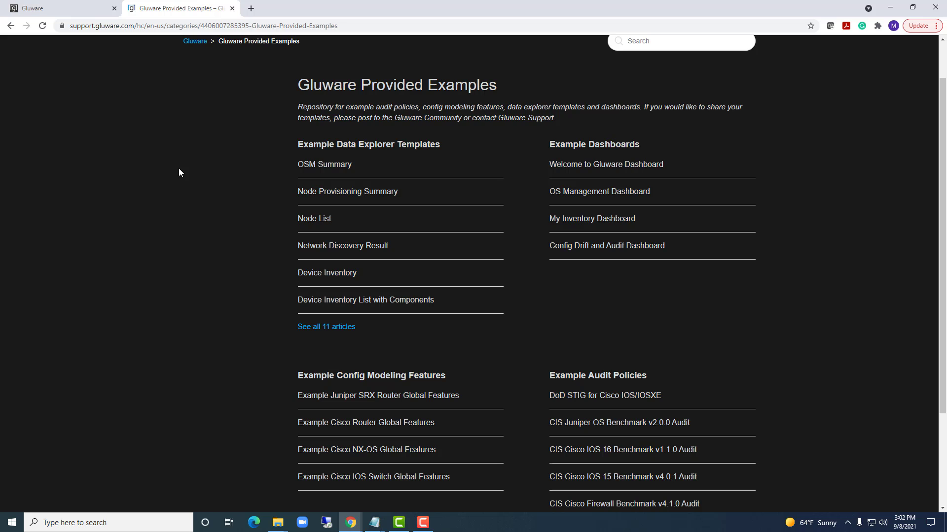
scroll(217, 326, "down", 1)
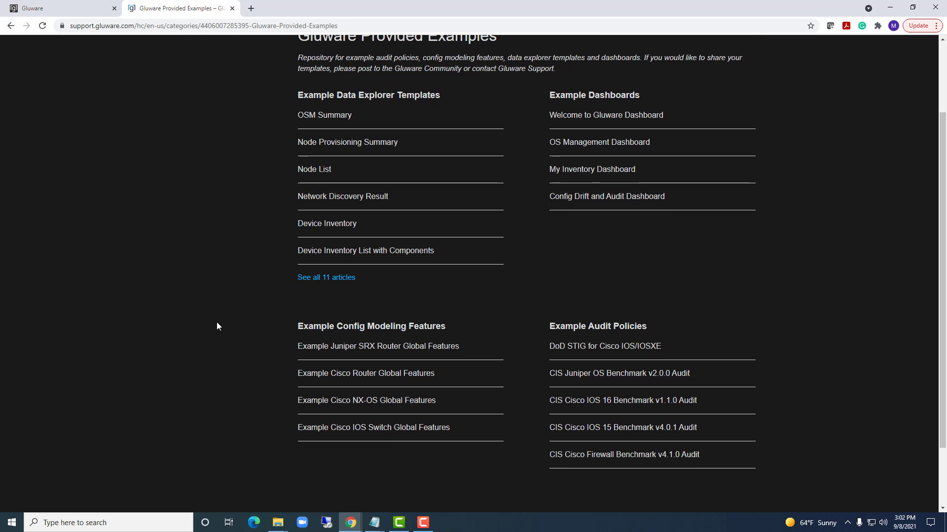
scroll(229, 324, "up", 1)
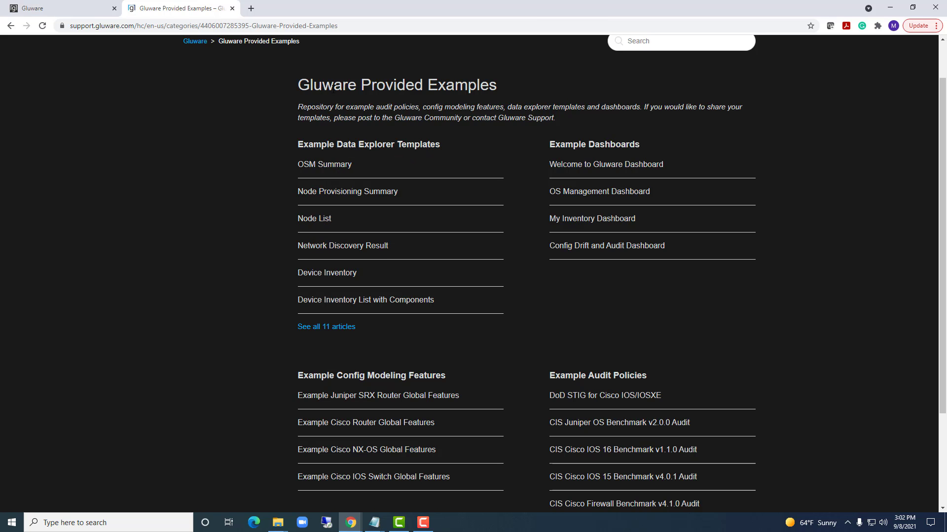
- Return to Data Explorer and import the DE_Template_L2 Port State file from the Mike Created Examples folder into the template library
left_click(95, 9)
left_click_drag(306, 9, 633, 23)
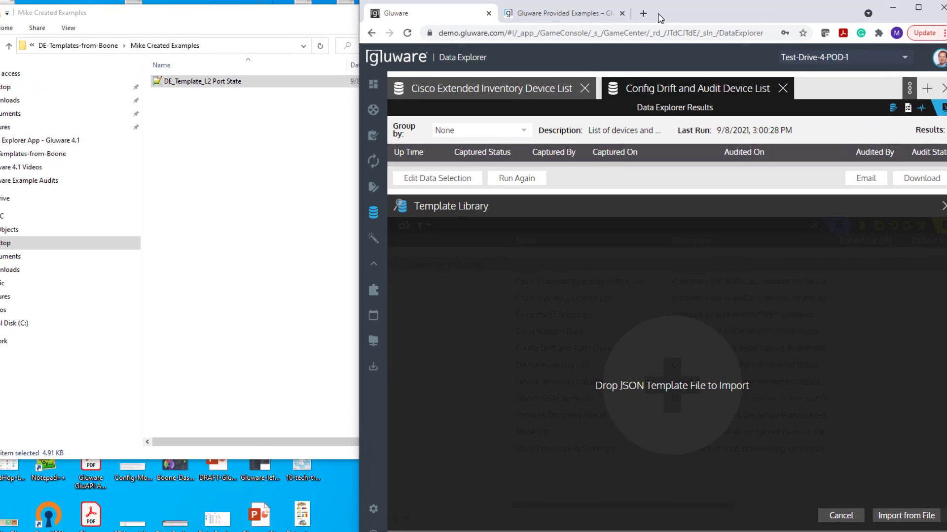
left_click_drag(140, 85, 694, 433)
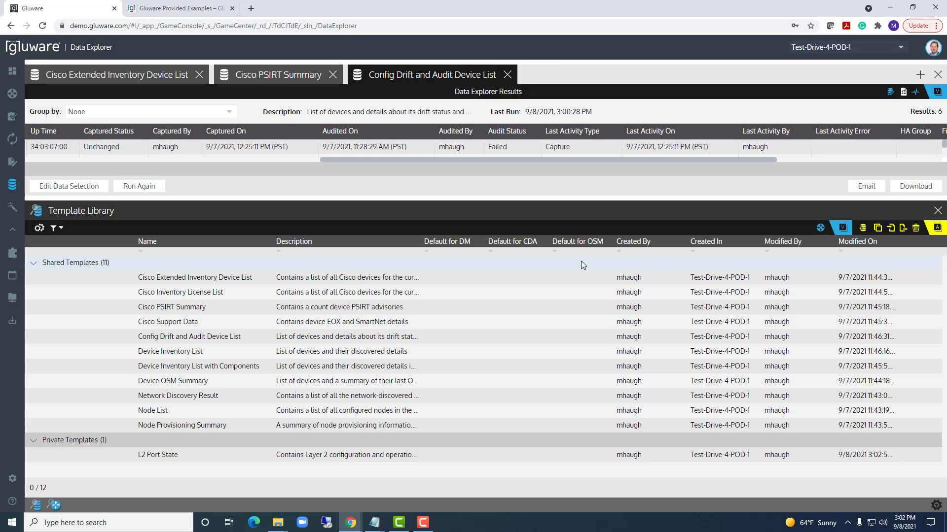
- Open the private L2 Port State template, set its permissions to Public, and save it
double_click(193, 454)
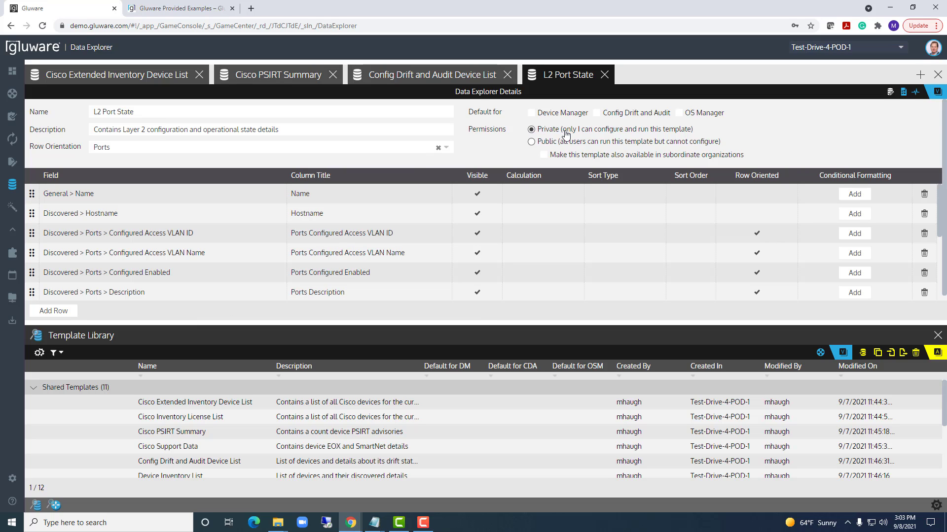
left_click(531, 142)
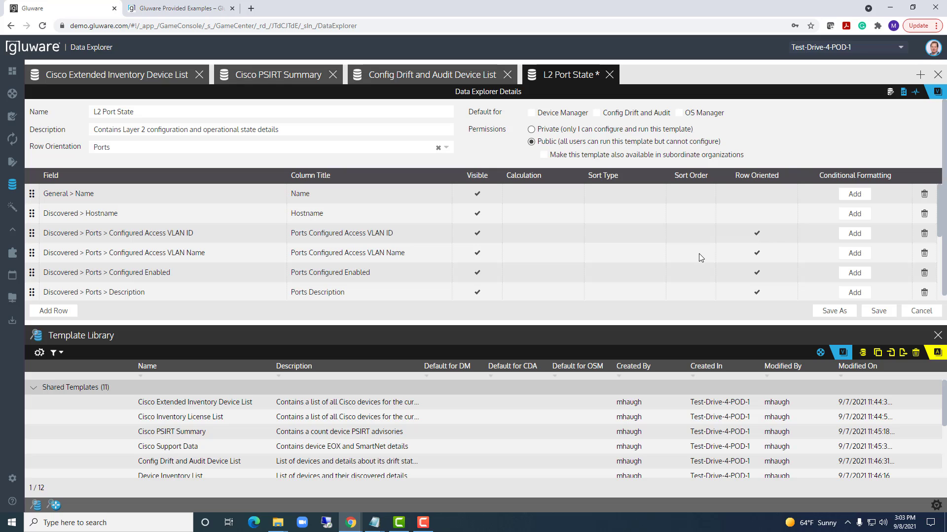
left_click(877, 312)
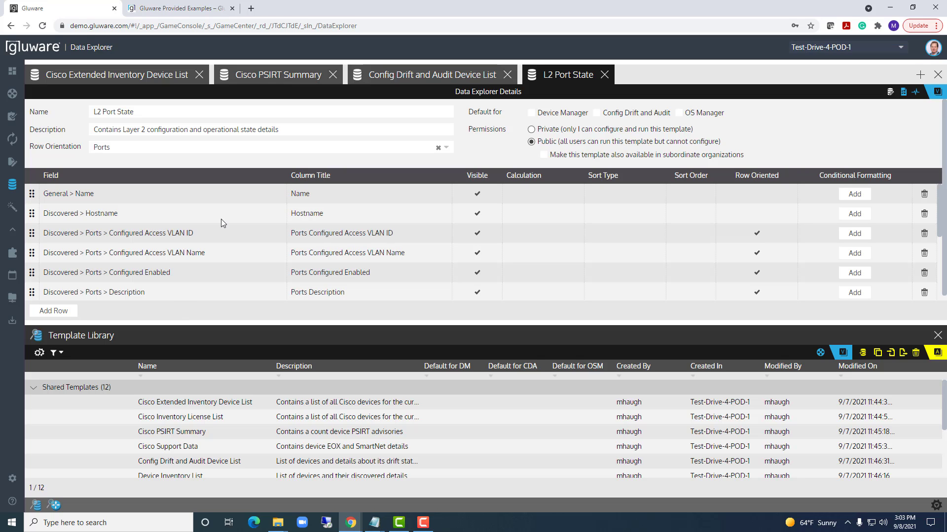
- Examine the L2 Port State template's fields from General Name through Ports Operational Status
scroll(221, 221, "down", 1)
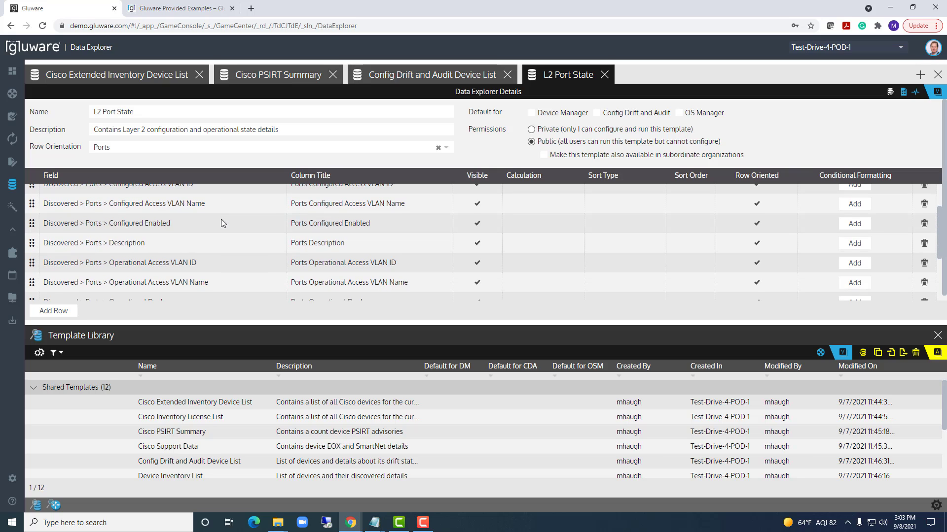
scroll(223, 240, "up", 2)
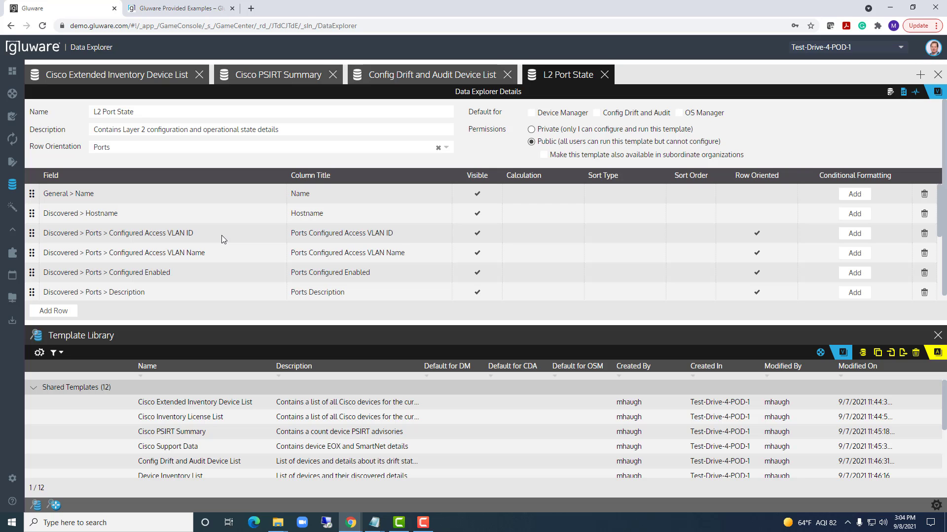
scroll(221, 235, "down", 1)
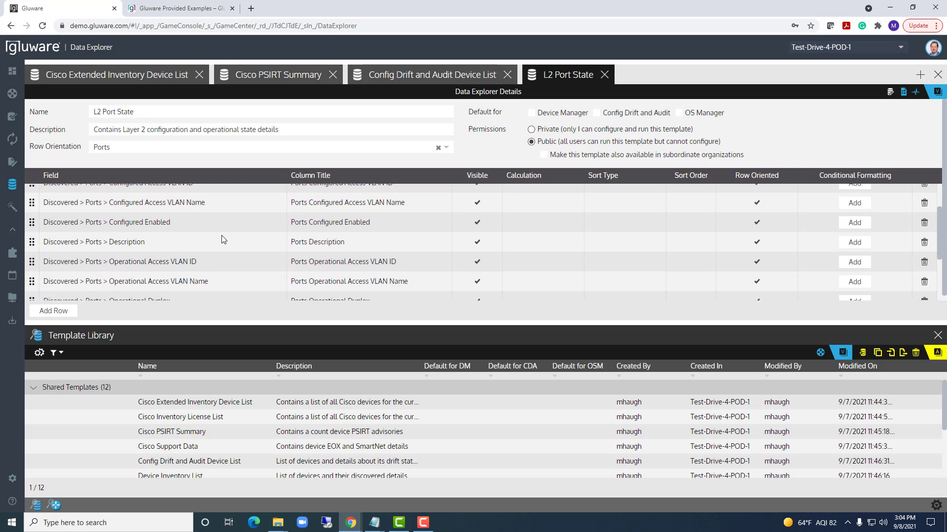
scroll(221, 235, "down", 1)
scroll(221, 235, "down", 1)
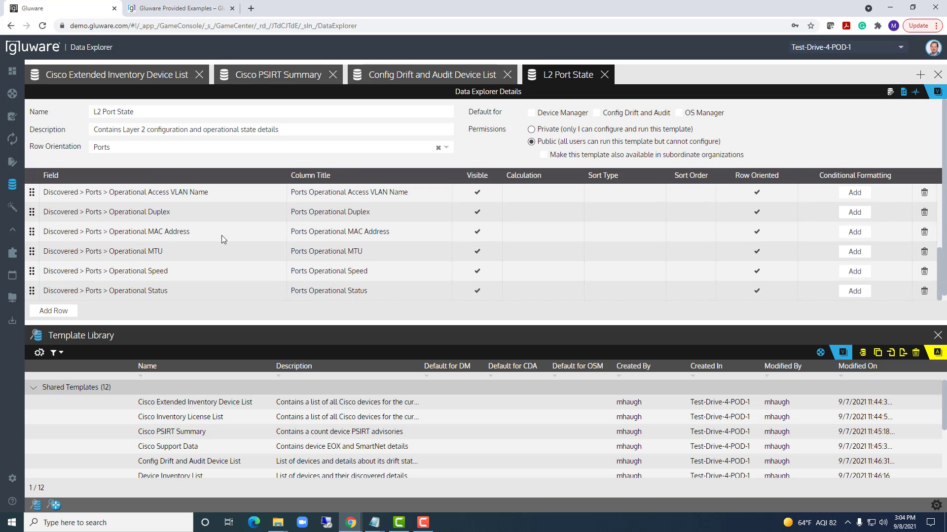
- Run the L2 Port State report on only the VPOC-1-PHY-SWITCH-STACK device from Device Explorer
scroll(221, 235, "down", 1)
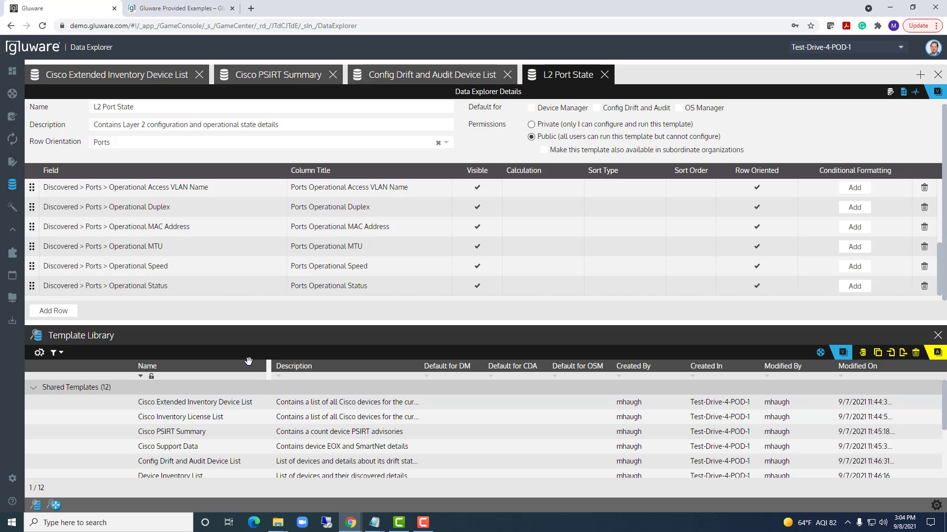
left_click_drag(228, 328, 227, 263)
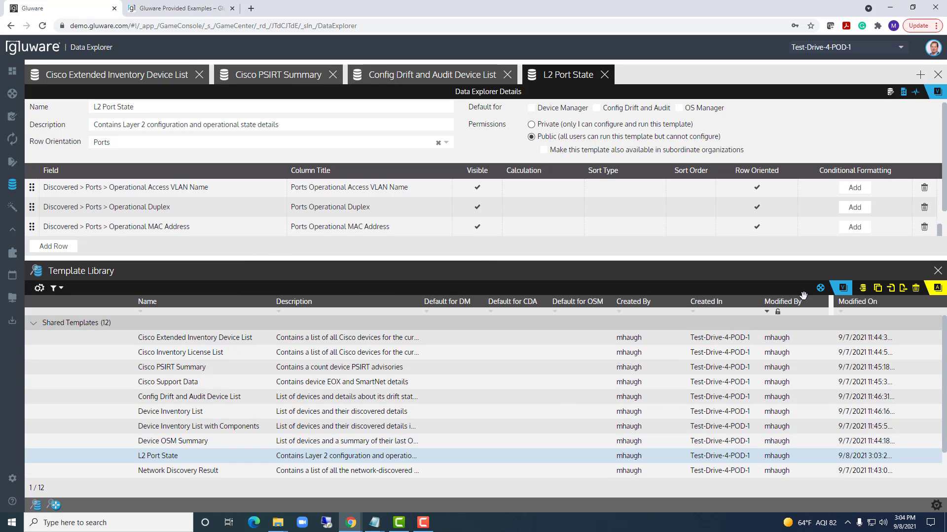
left_click(821, 289)
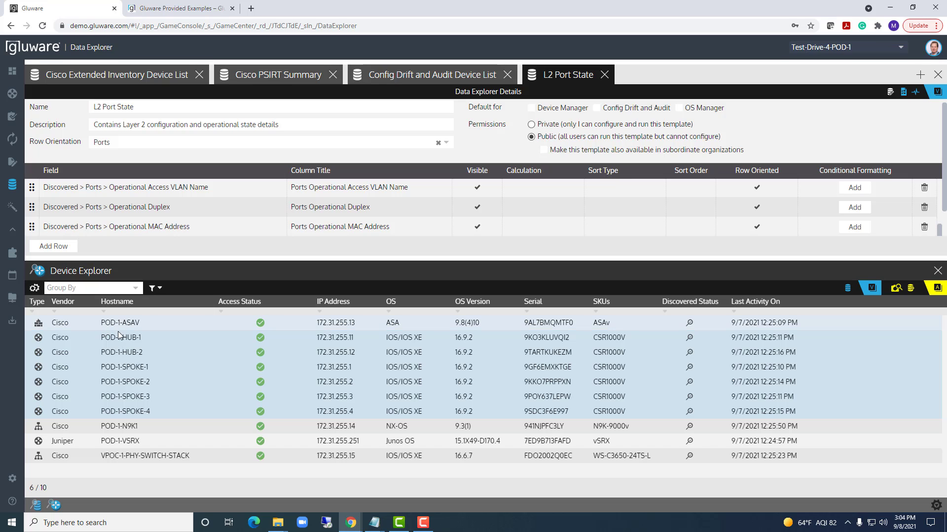
left_click(117, 455)
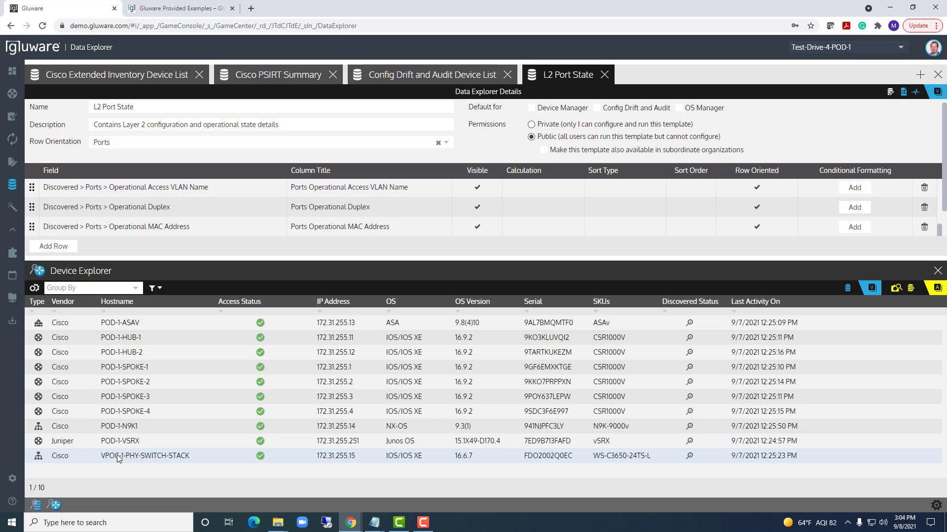
left_click(910, 289)
left_click(508, 360)
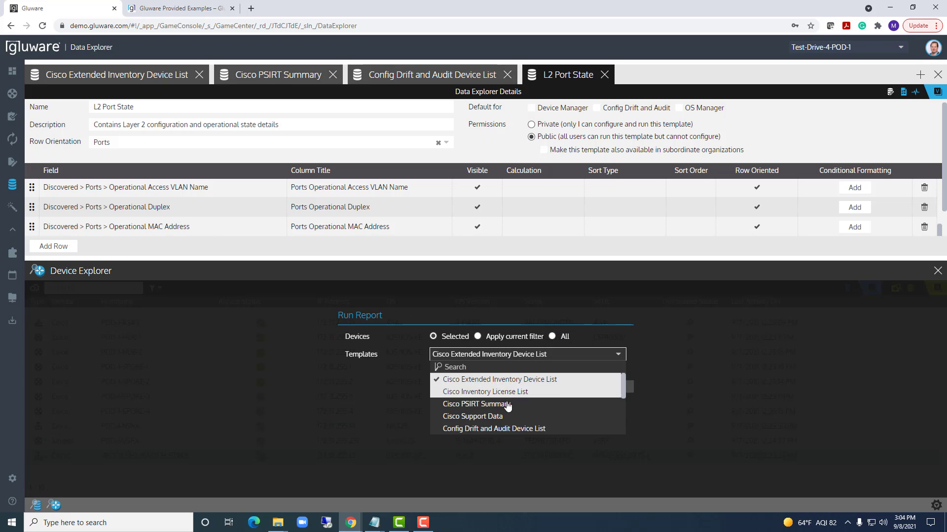
scroll(493, 392, "down", 3)
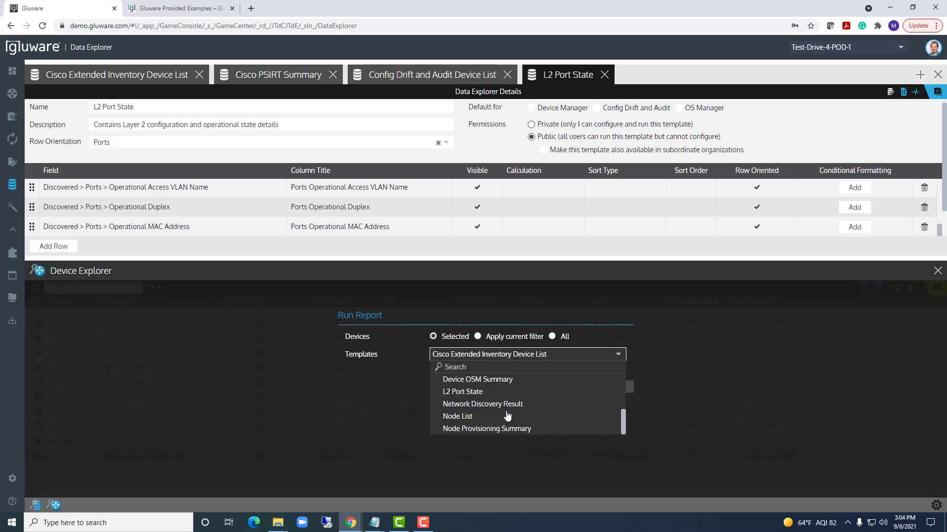
left_click(459, 393)
left_click(617, 386)
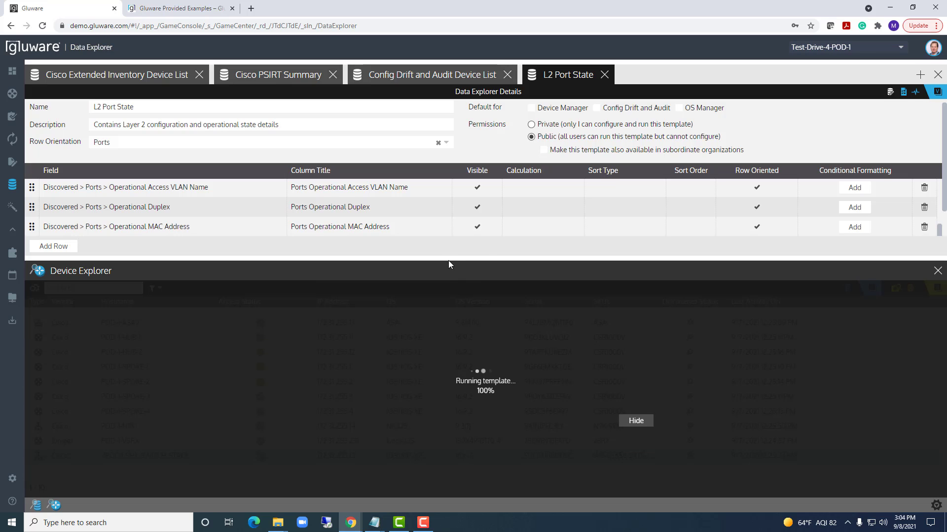
- Enlarge the L2 Port State results and examine the switch stack's port list with the configured access VLAN IDs and names
left_click_drag(448, 260, 449, 347)
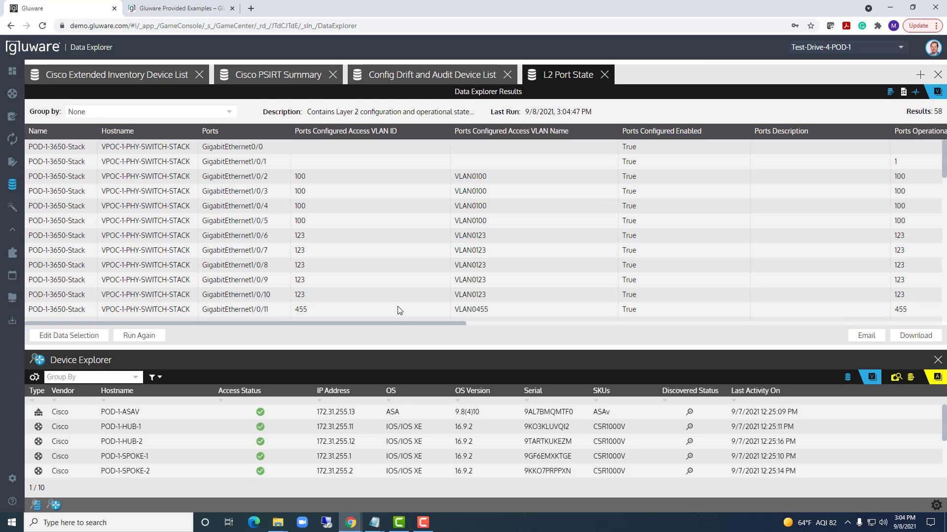
left_click_drag(291, 347, 287, 416)
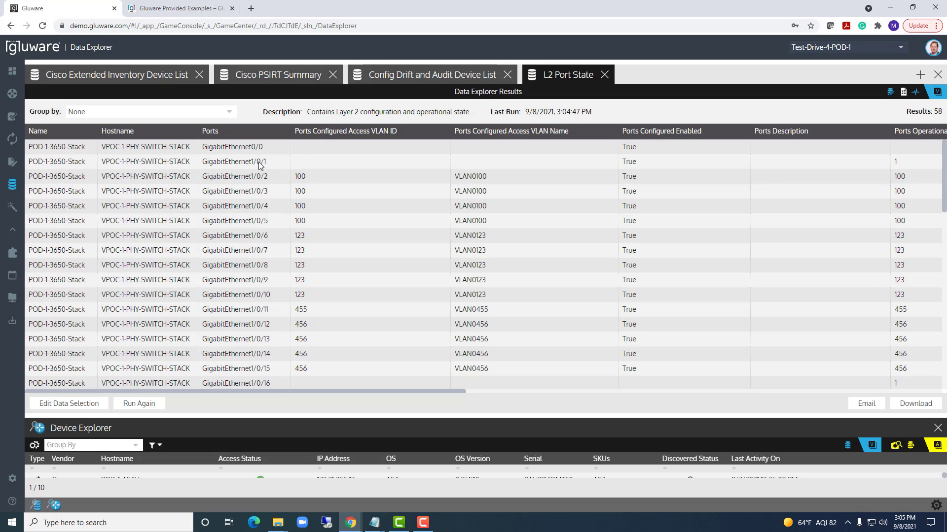
scroll(274, 163, "down", 4)
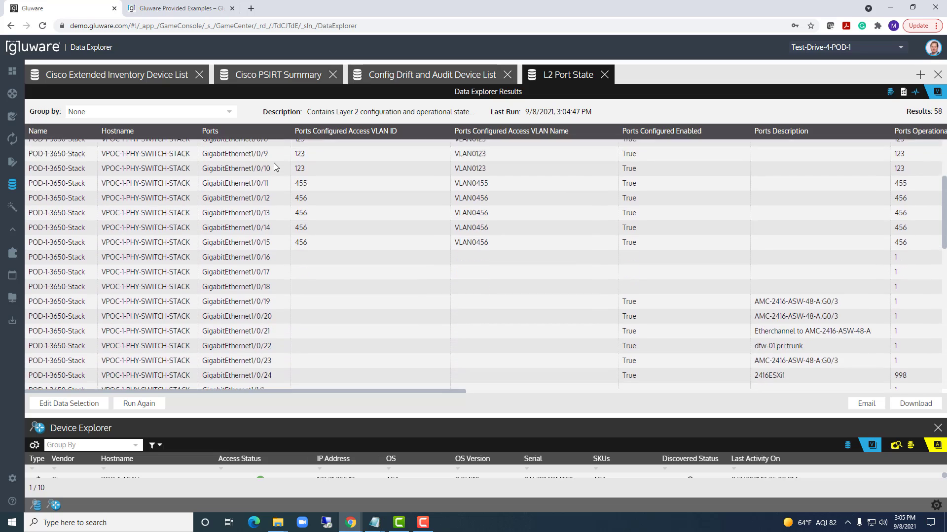
scroll(273, 306, "down", 1)
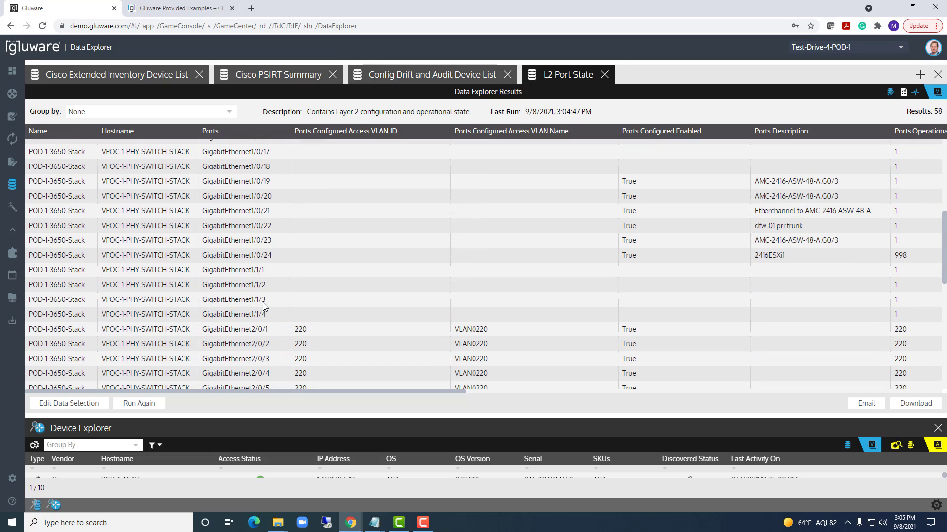
scroll(263, 309, "down", 2)
scroll(257, 248, "down", 5)
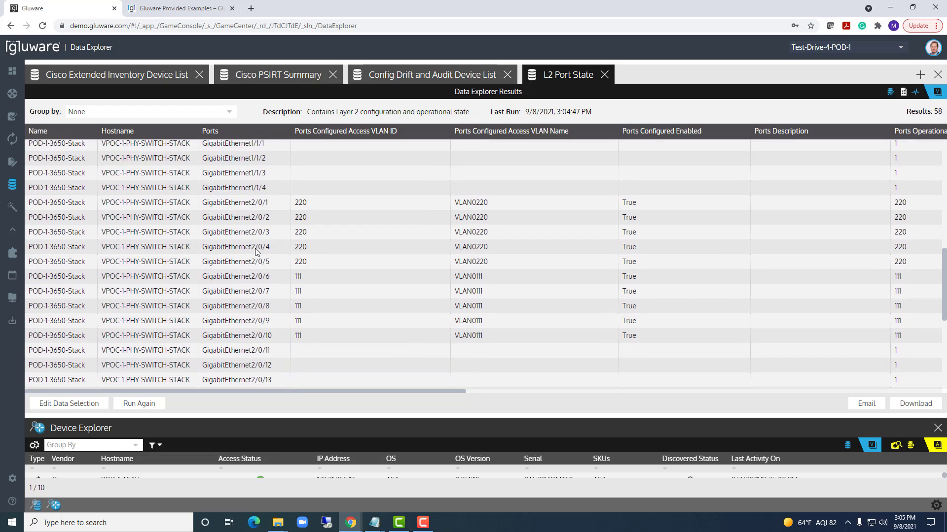
scroll(261, 262, "up", 11)
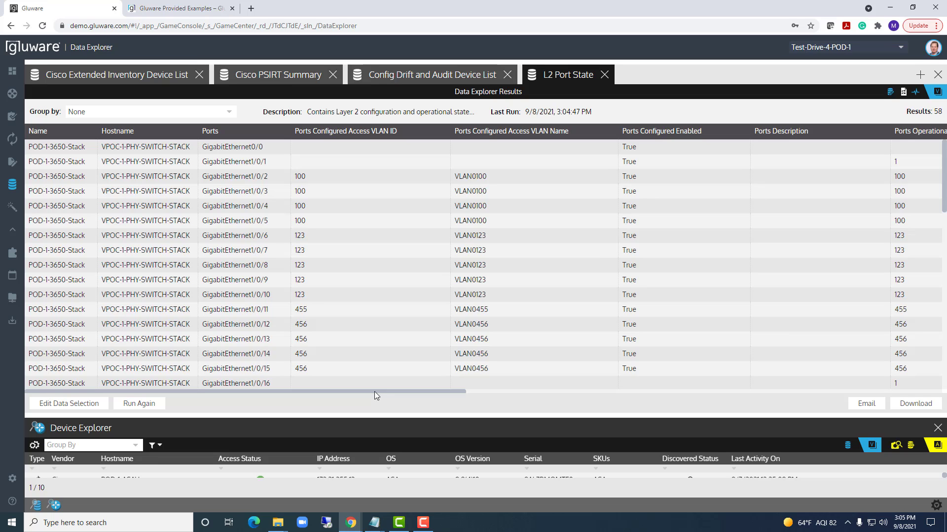
- Compare the ports' configured VLAN, enabled state and description columns with their operational access VLAN IDs and names
left_click_drag(375, 391, 423, 396)
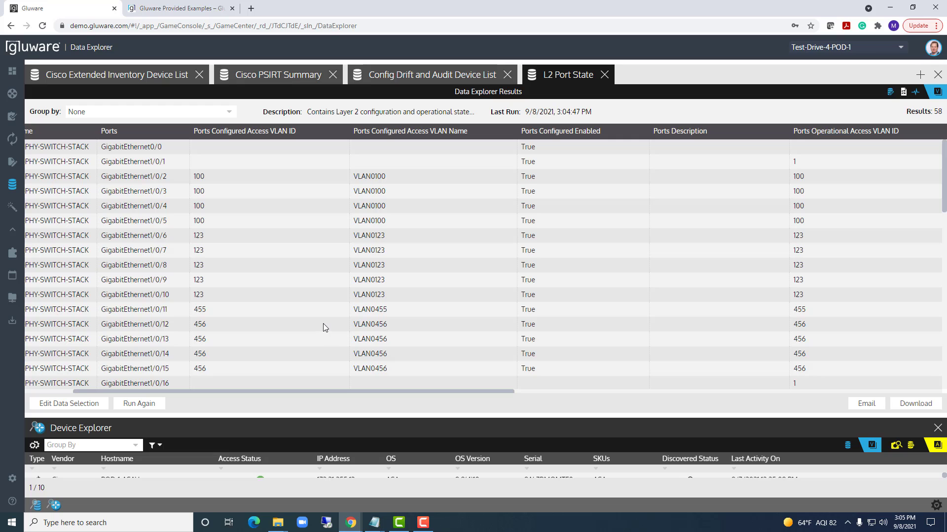
scroll(323, 324, "down", 3)
scroll(323, 328, "down", 4)
scroll(323, 327, "up", 7)
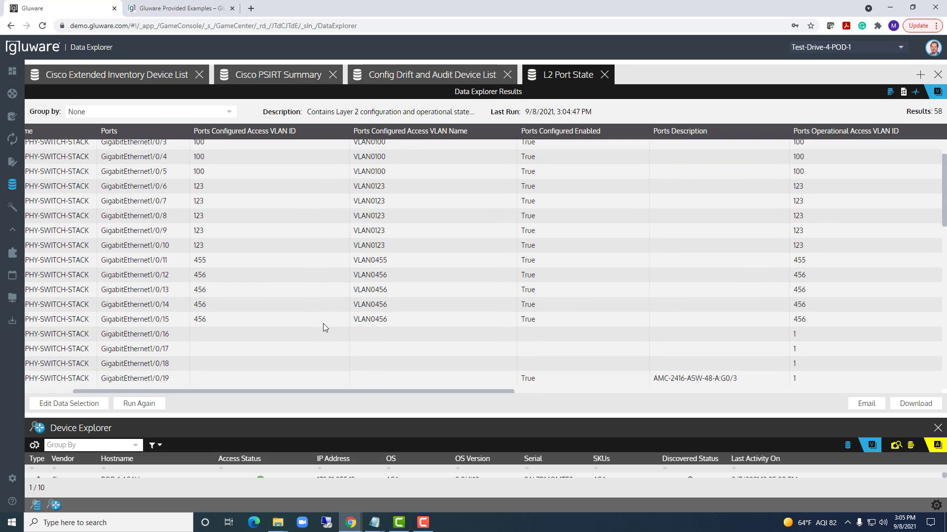
left_click_drag(377, 392, 499, 386)
scroll(357, 312, "down", 5)
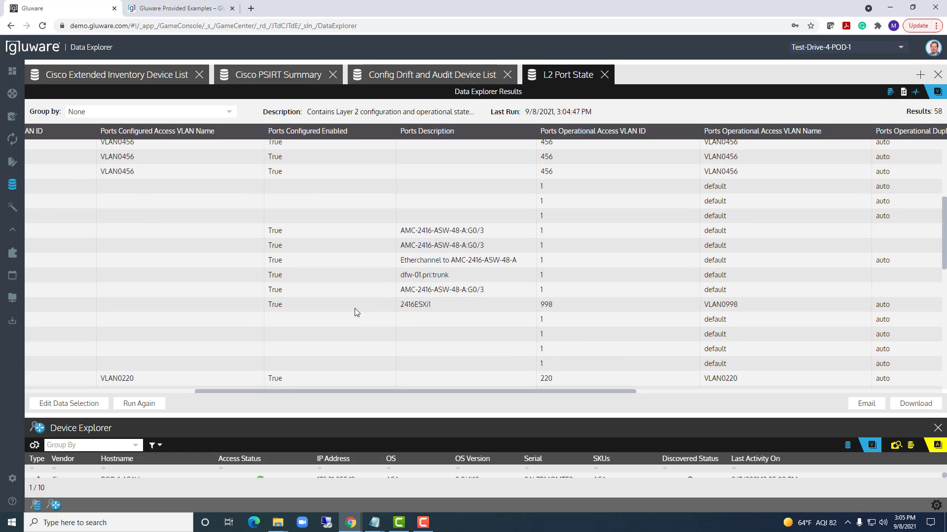
scroll(357, 311, "down", 3)
scroll(357, 312, "up", 6)
scroll(355, 309, "down", 3)
left_click_drag(374, 391, 457, 384)
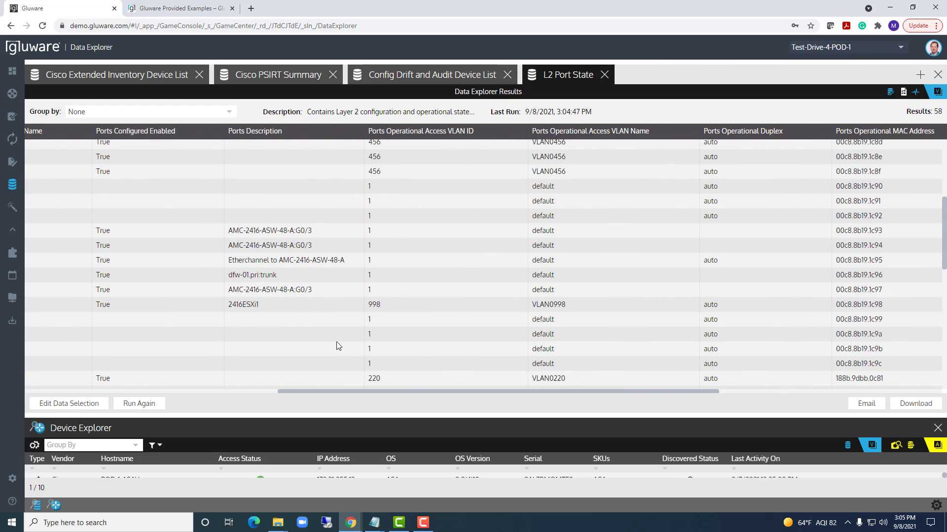
scroll(337, 344, "up", 2)
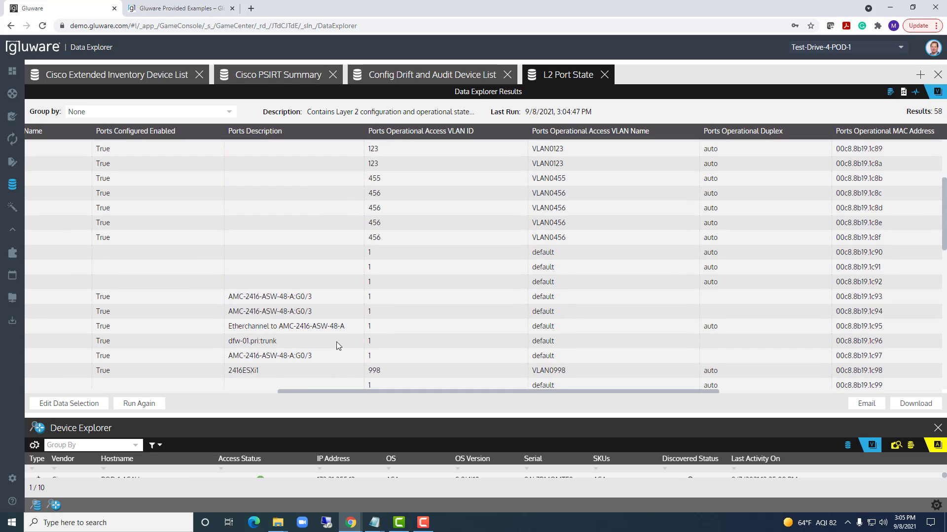
scroll(336, 345, "up", 4)
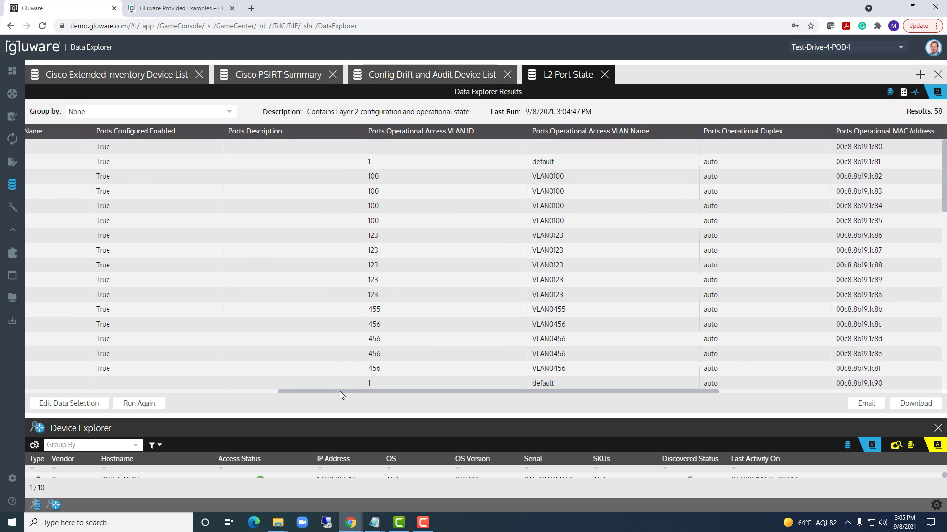
- Examine the operational duplex, MAC address, MTU, speed and status of all ports, then return to the first results columns
left_click_drag(340, 392, 586, 411)
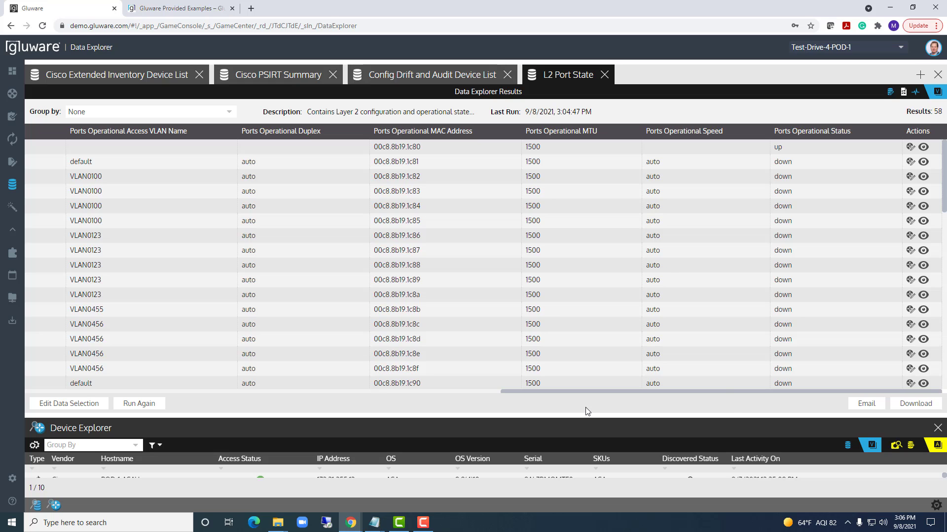
scroll(600, 201, "down", 8)
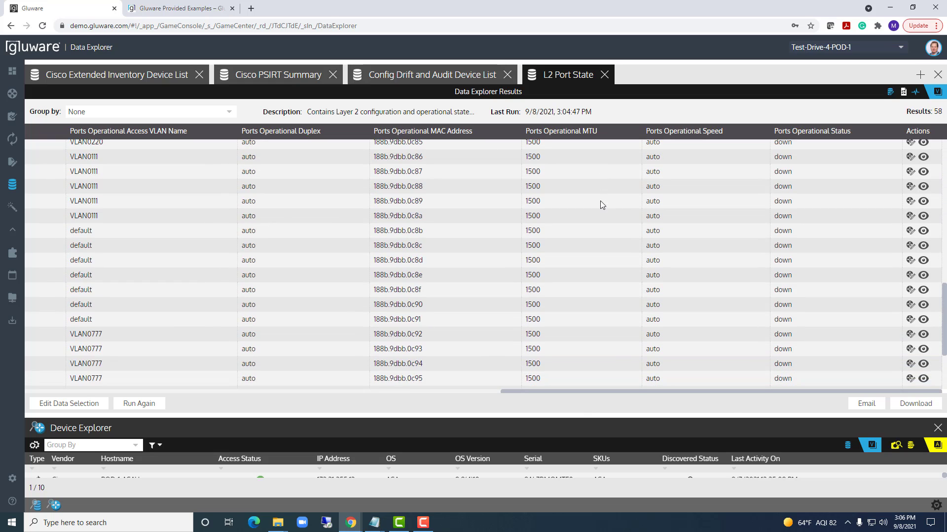
scroll(600, 202, "up", 8)
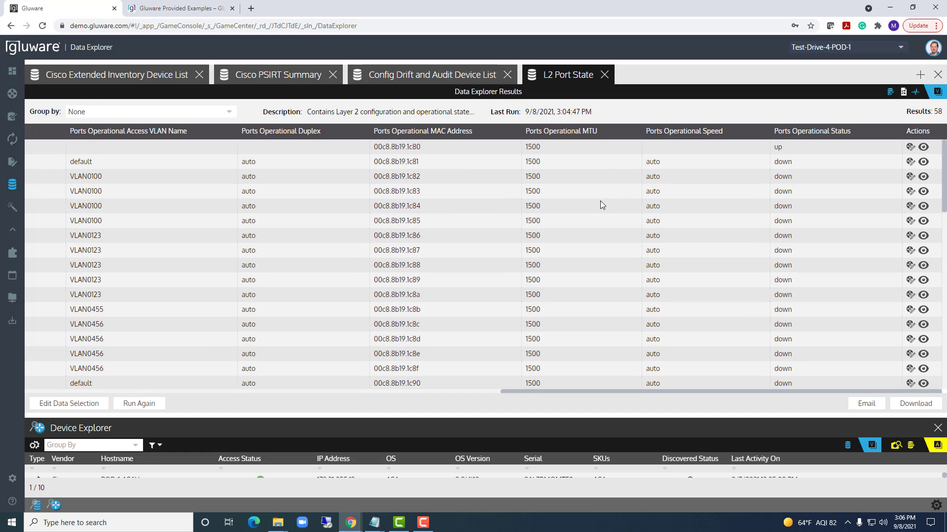
scroll(707, 236, "down", 7)
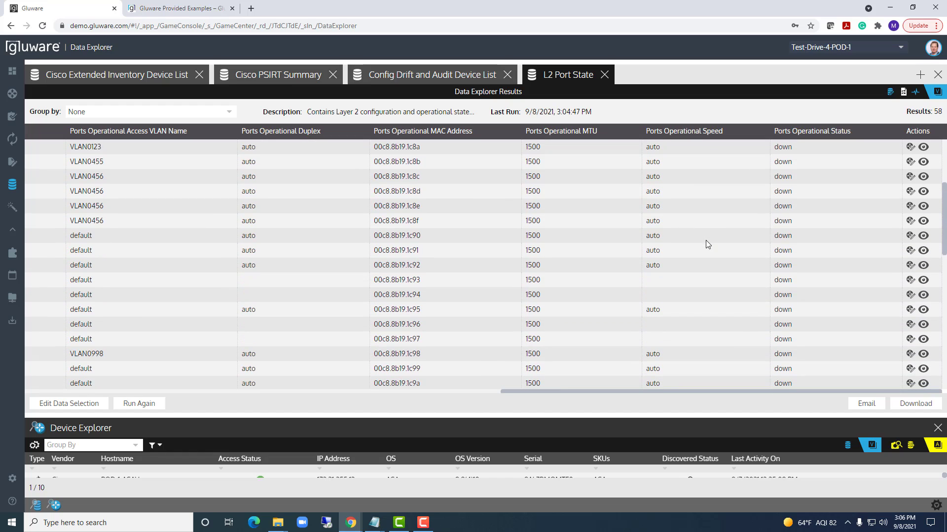
scroll(706, 241, "down", 4)
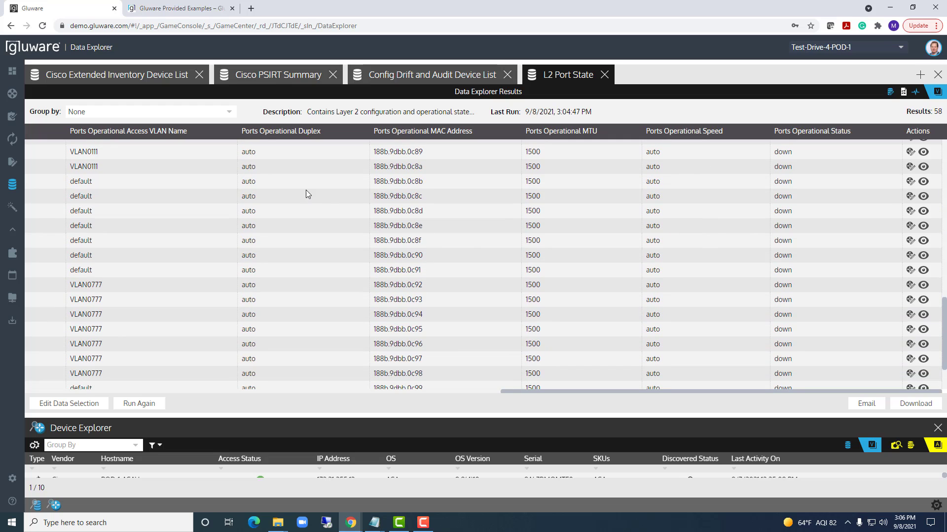
scroll(285, 293, "up", 11)
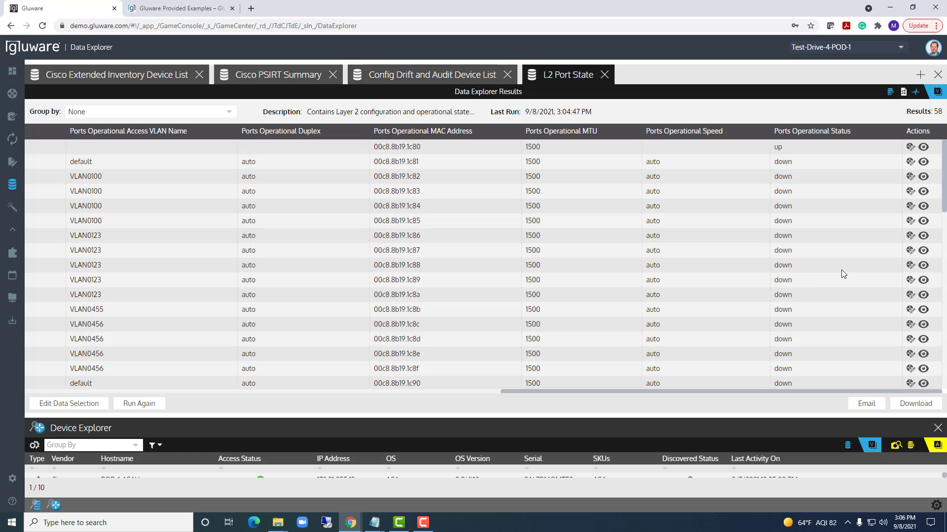
scroll(841, 274, "down", 12)
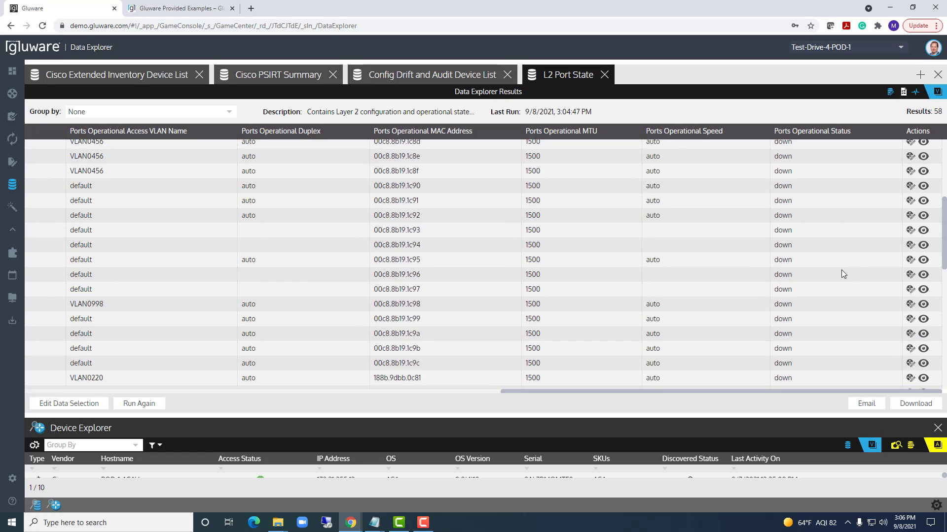
scroll(841, 270, "up", 12)
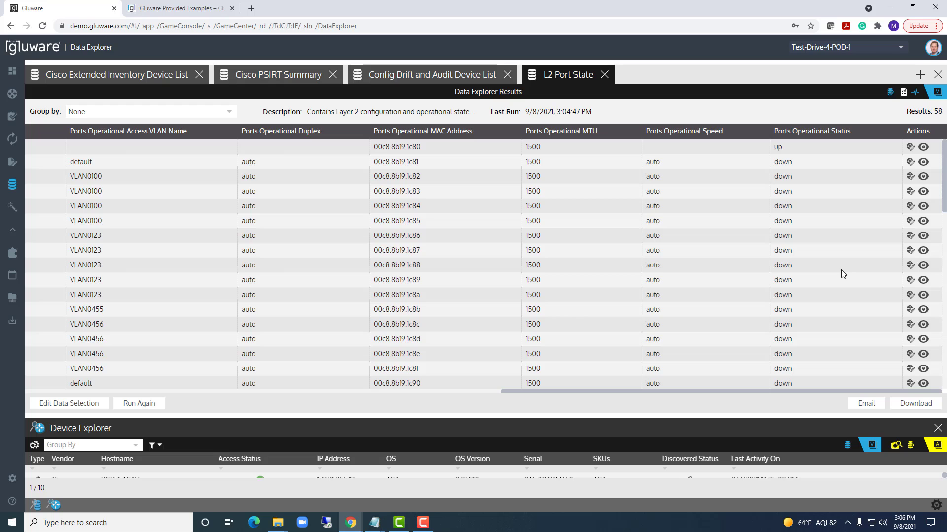
left_click_drag(564, 392, 244, 386)
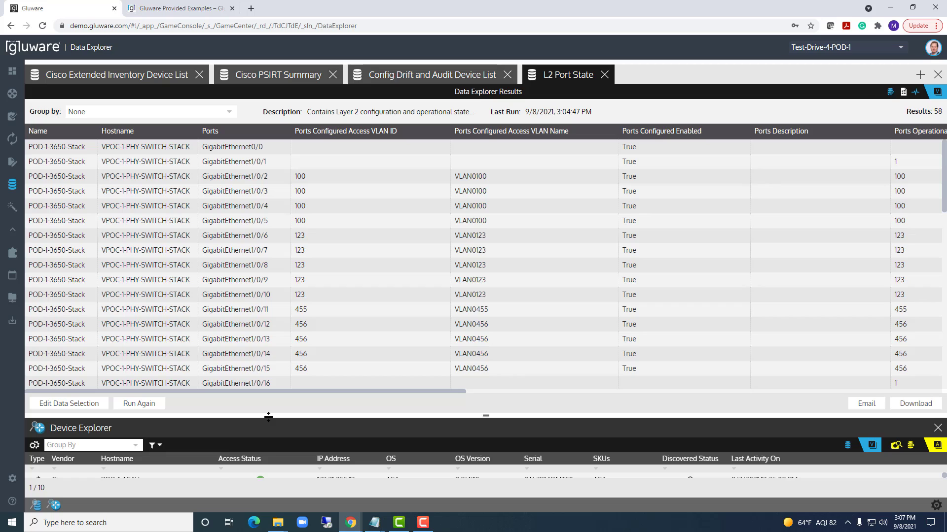
- Create a new Data Explorer template named DE-Demo from the Template Library and make room for its details
left_click_drag(279, 417, 281, 245)
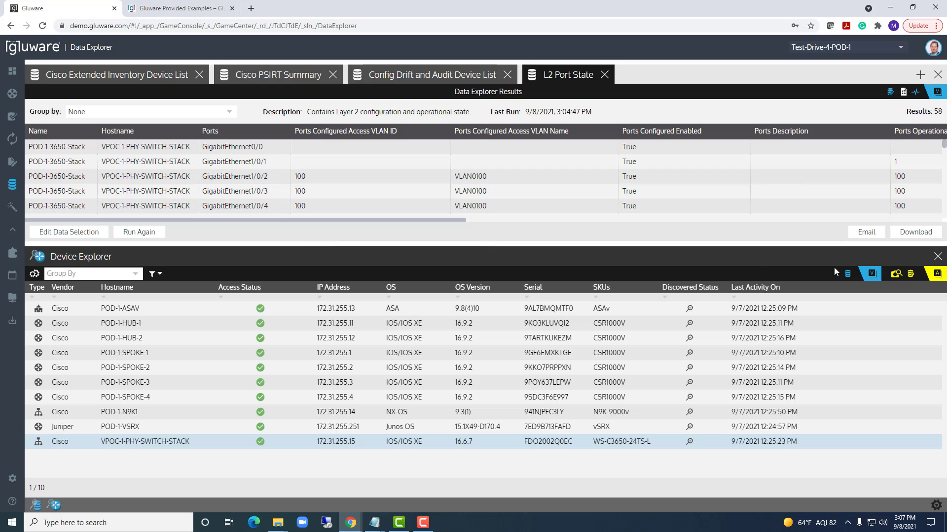
left_click(847, 277)
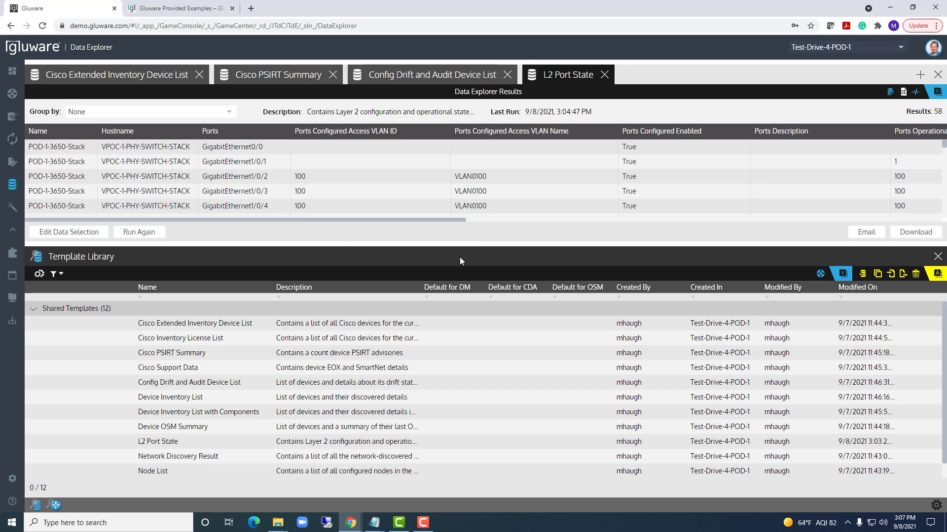
left_click(862, 277)
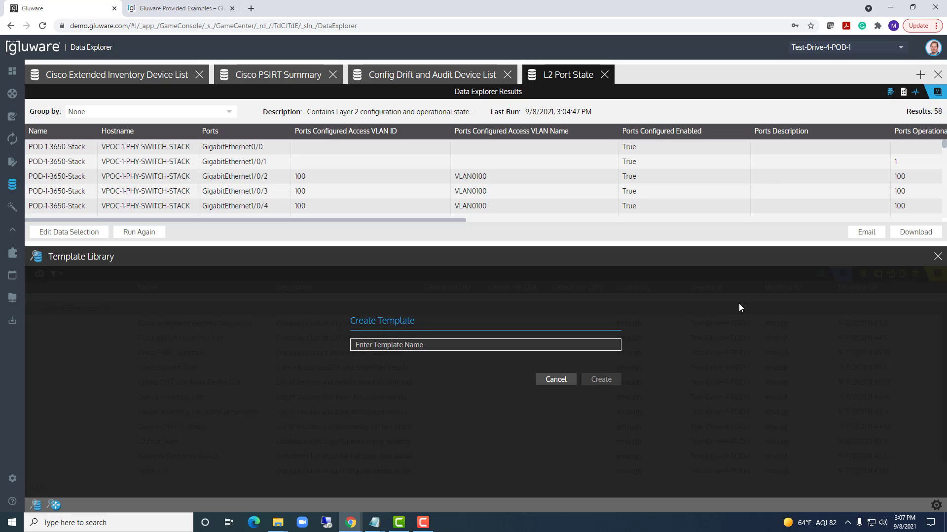
type("DE-Demo")
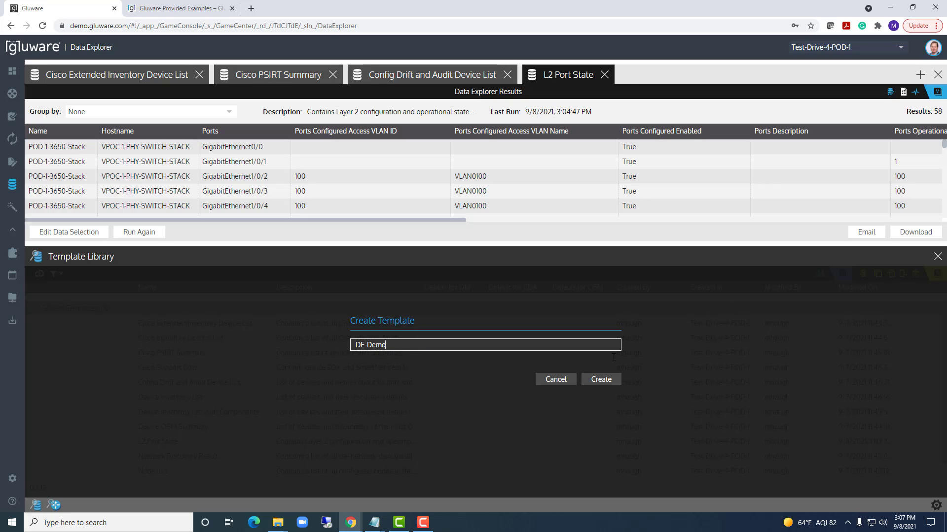
left_click(601, 380)
left_click_drag(351, 245, 361, 347)
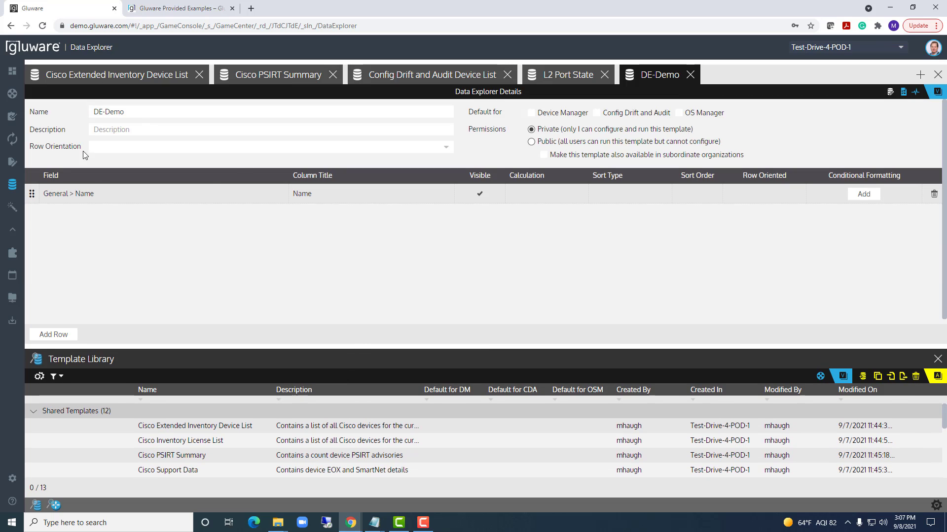
- Add the discovered Hostname field as a new column row in the DE-Demo template
left_click(54, 338)
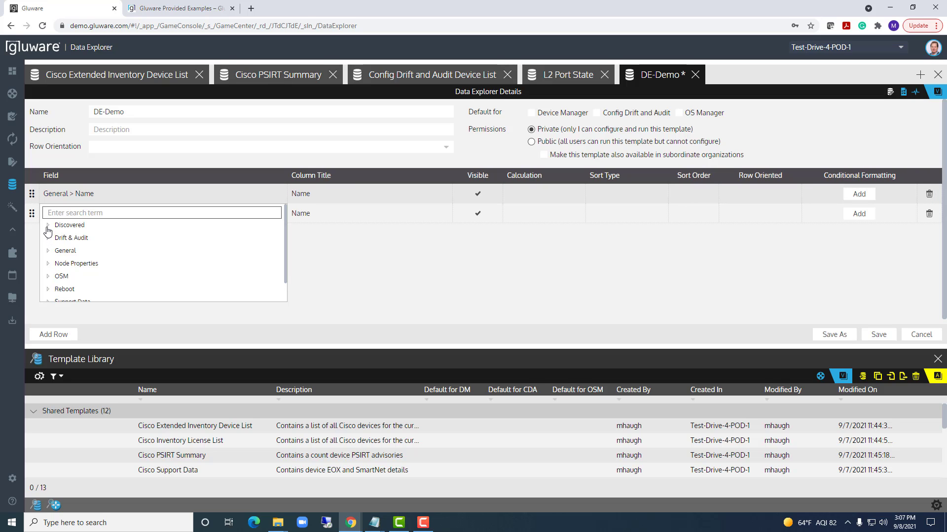
left_click(48, 226)
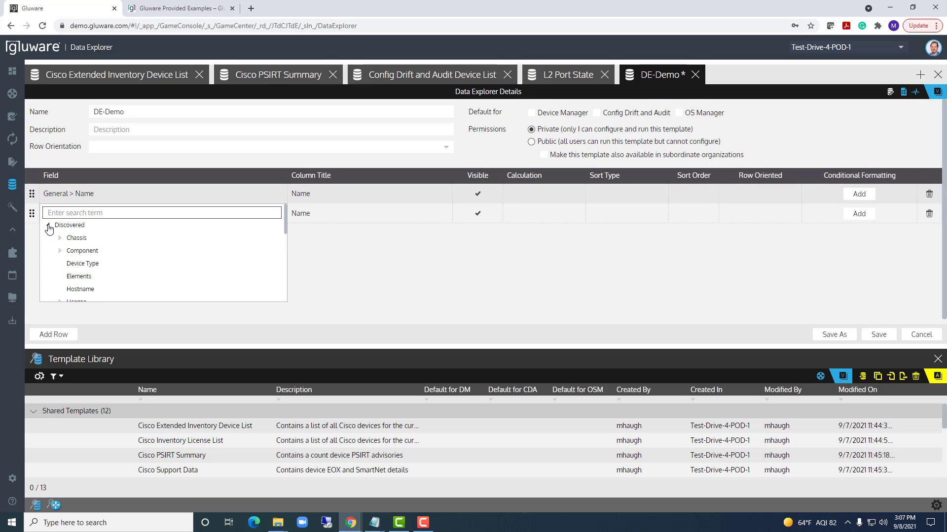
scroll(117, 243, "down", 2)
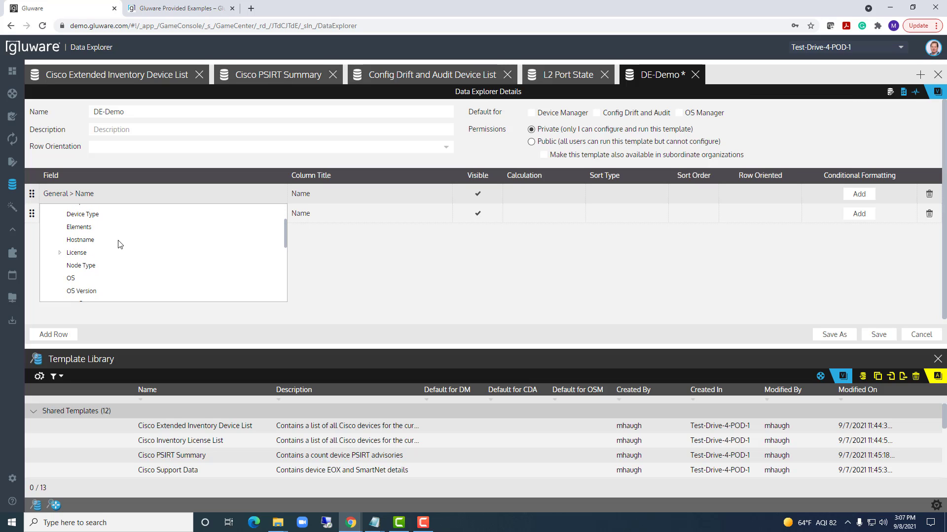
left_click(81, 240)
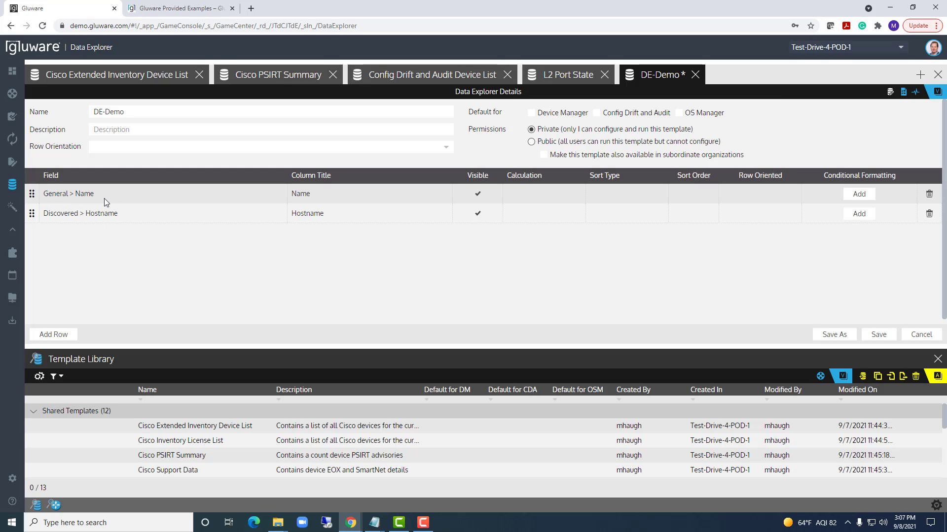
- Browse the OSM fields for another column, and add the discovered OS field as the third row
left_click(45, 340)
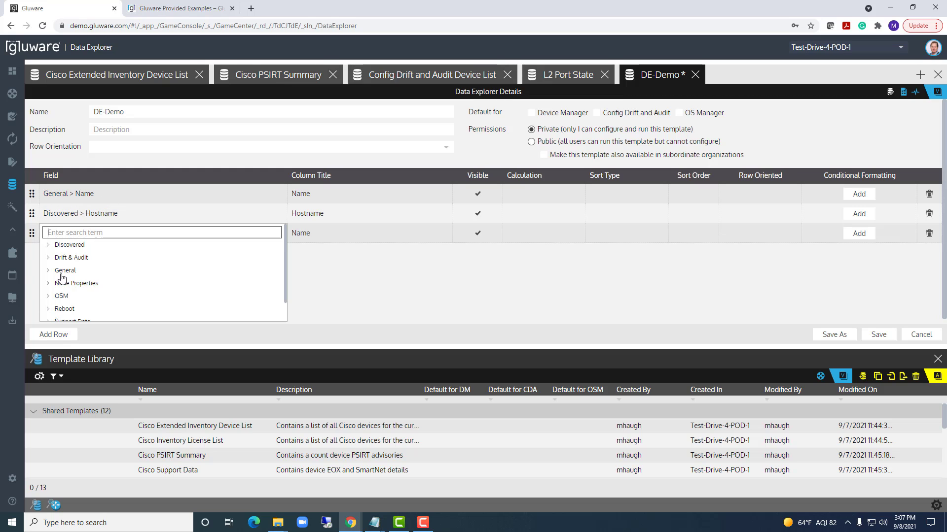
left_click(48, 296)
scroll(124, 280, "down", 1)
scroll(125, 280, "down", 2)
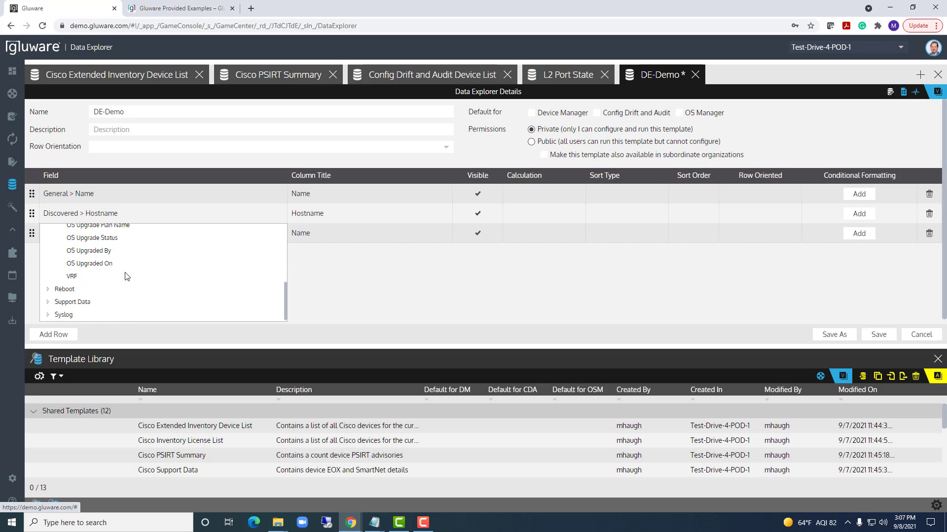
scroll(128, 276, "up", 3)
scroll(127, 276, "up", 2)
left_click(47, 245)
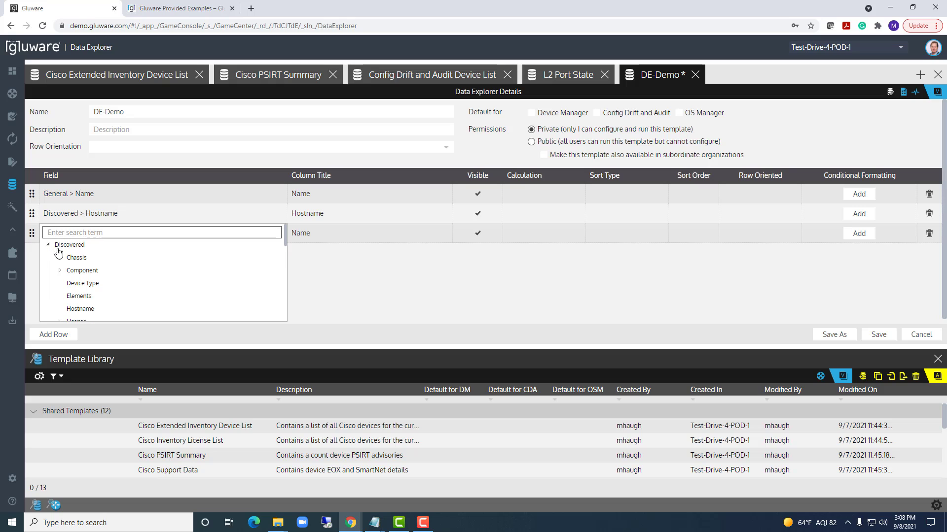
scroll(154, 273, "down", 1)
scroll(152, 273, "down", 3)
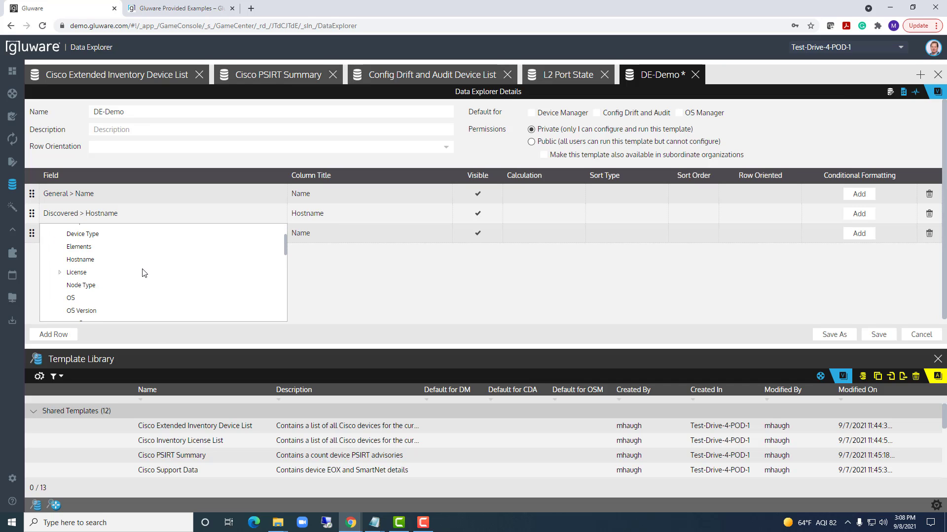
left_click(72, 299)
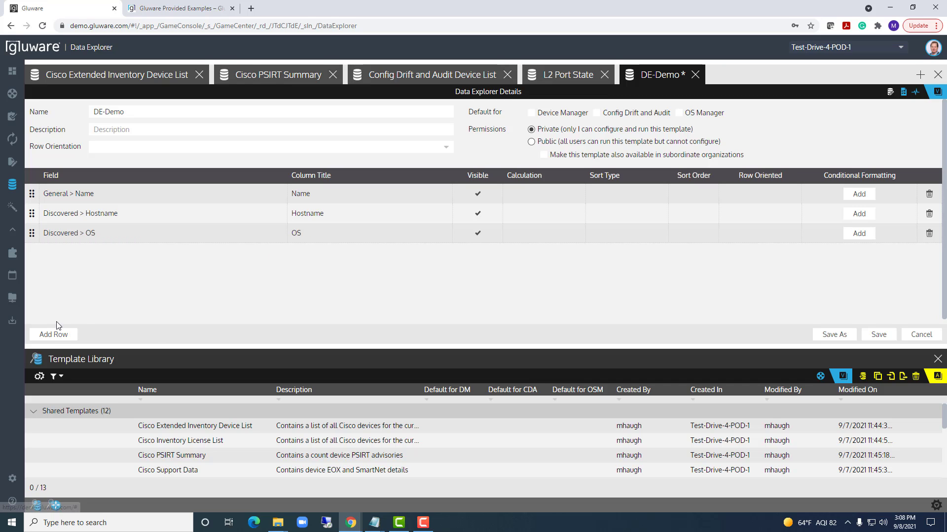
- Add the discovered OS Version field as the fourth row of the DE-Demo template
left_click(53, 335)
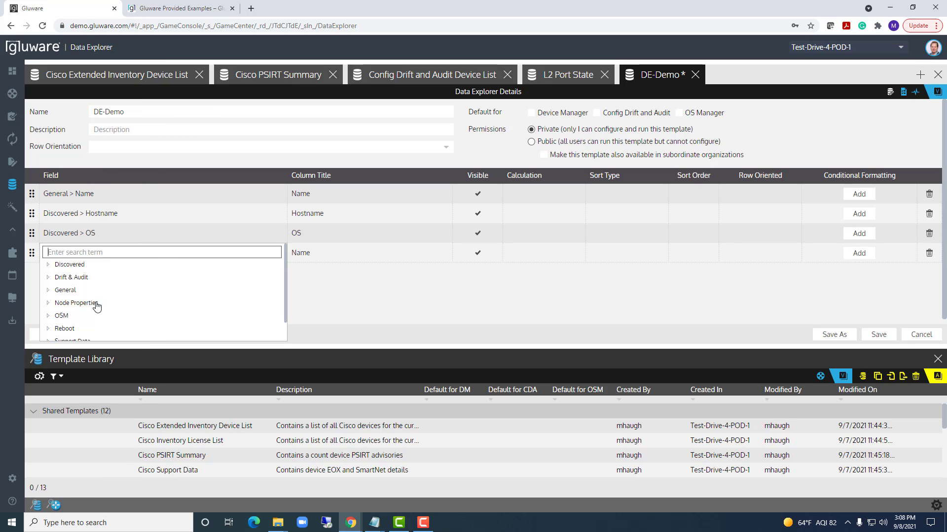
left_click(48, 264)
scroll(101, 278, "down", 5)
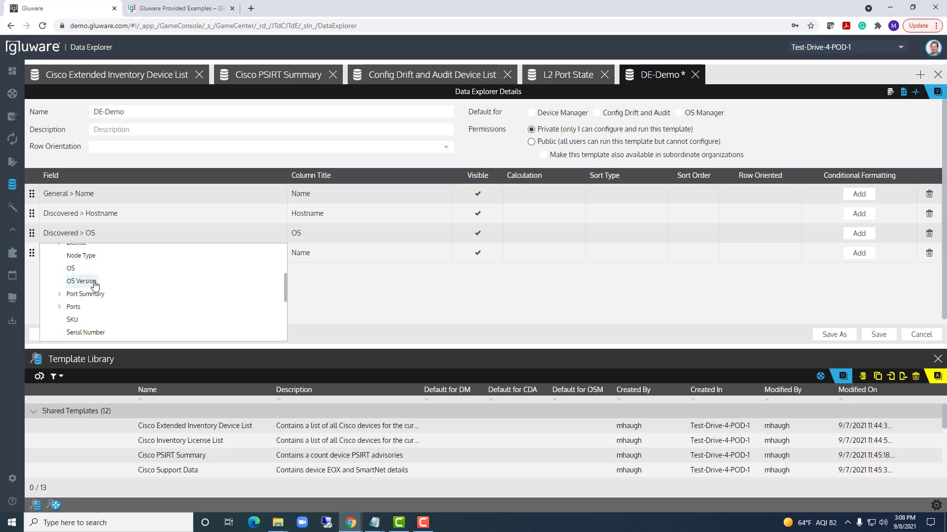
left_click(81, 282)
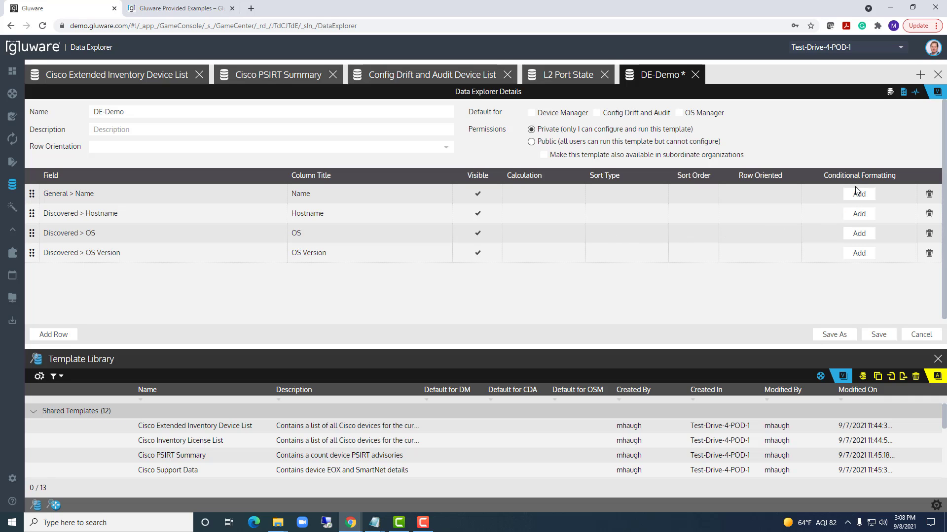
- Try a conditional formatting rule on the OS Version column for values equal to 16.1.2, and remove the rule again
left_click(859, 254)
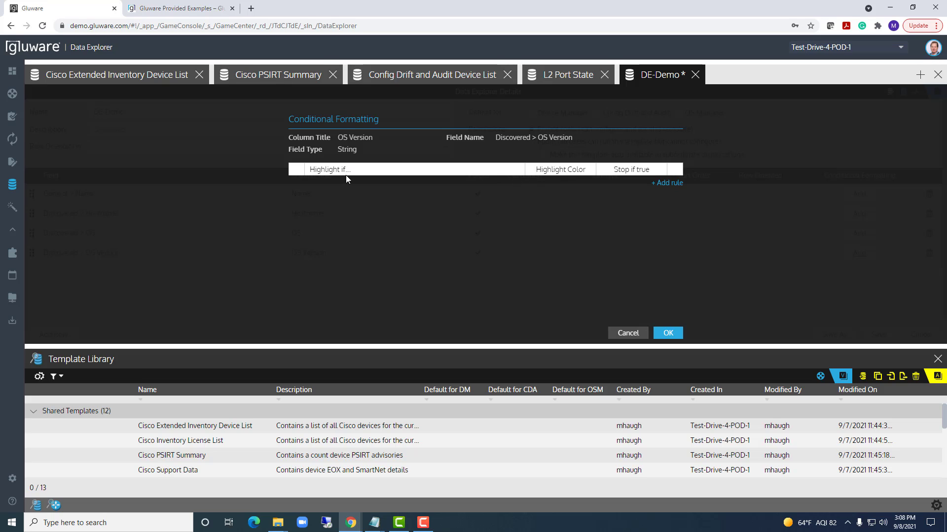
left_click(666, 183)
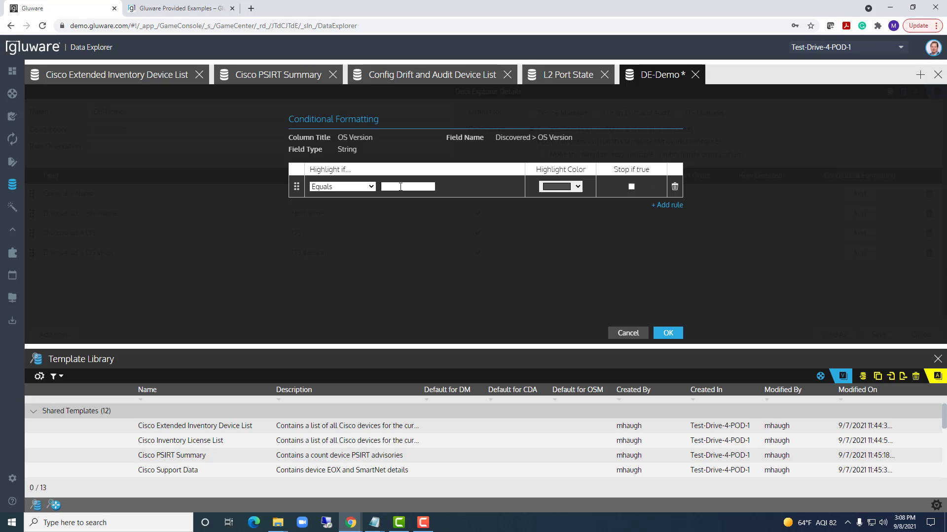
left_click(401, 187)
type("16.1.2")
left_click(577, 186)
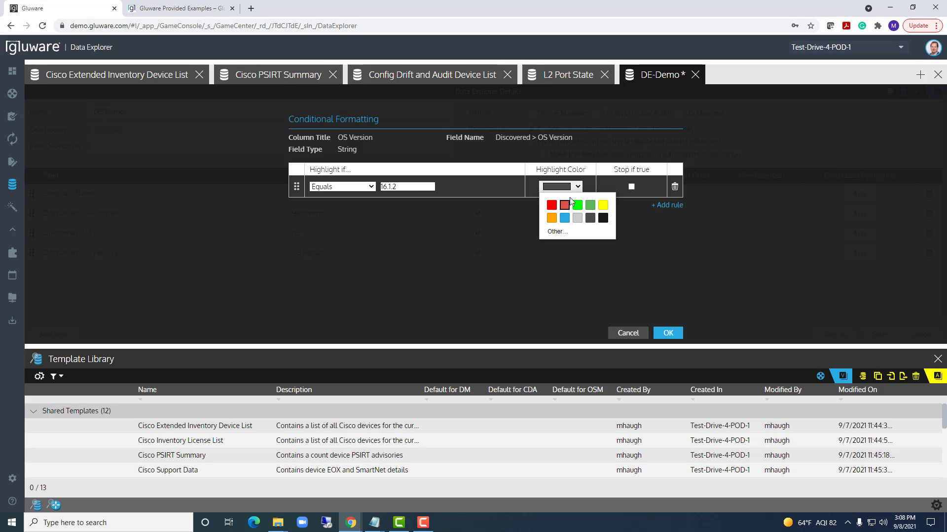
left_click(457, 186)
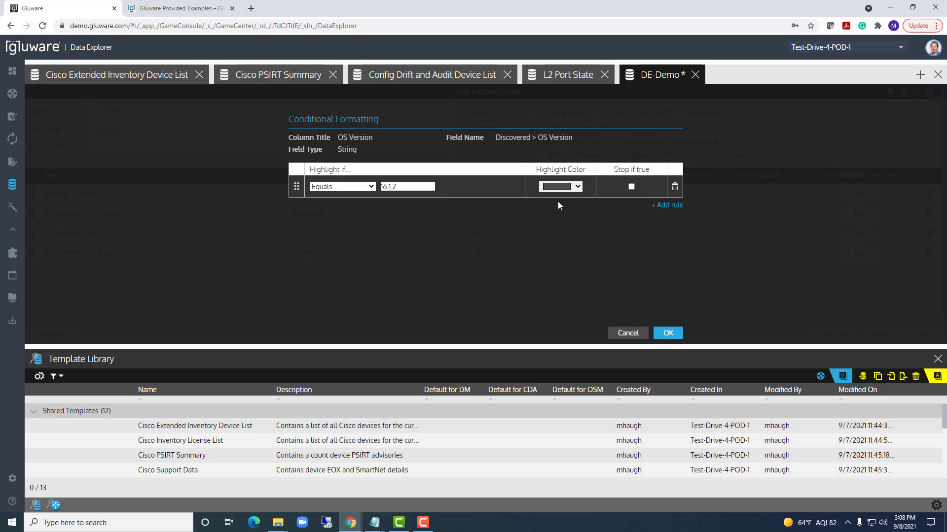
left_click(675, 189)
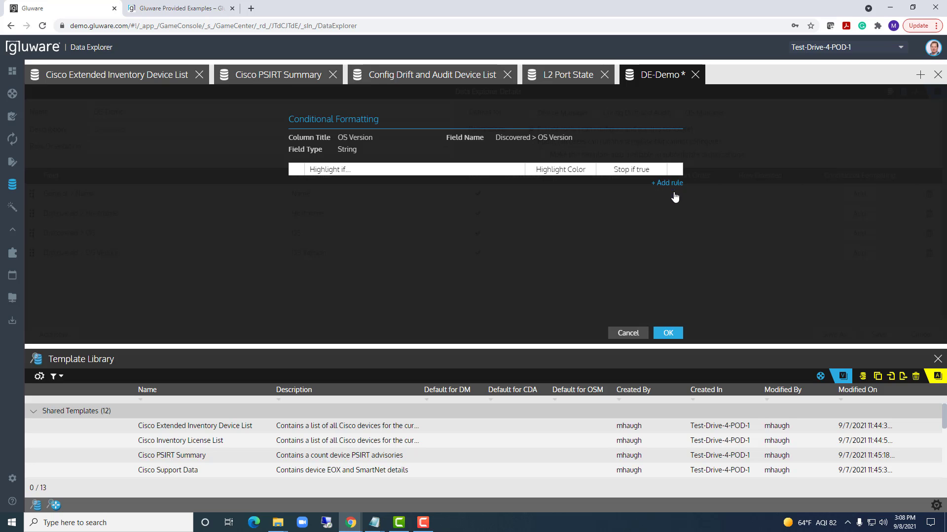
left_click(666, 333)
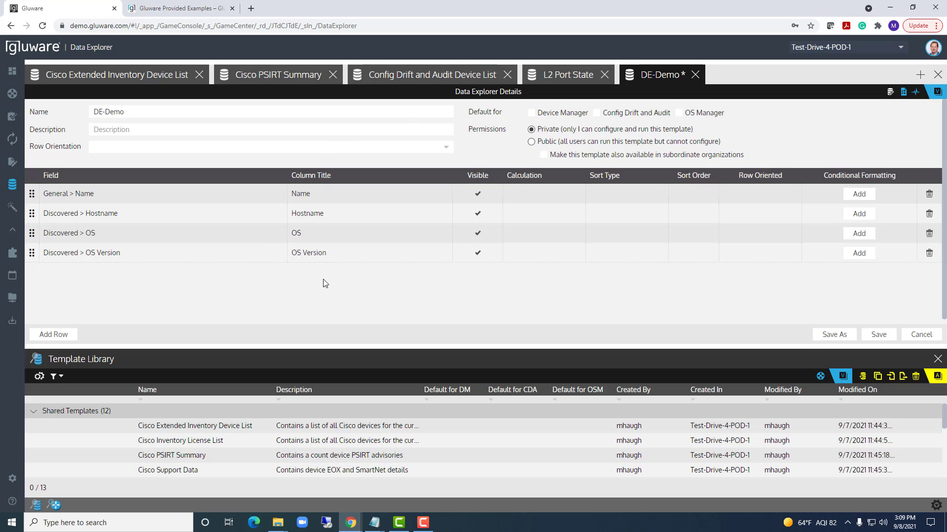
- Save the DE-Demo template and run it as a report on the selected devices POD-1-HUB-1 through POD-1-SPOKE-4
left_click(885, 338)
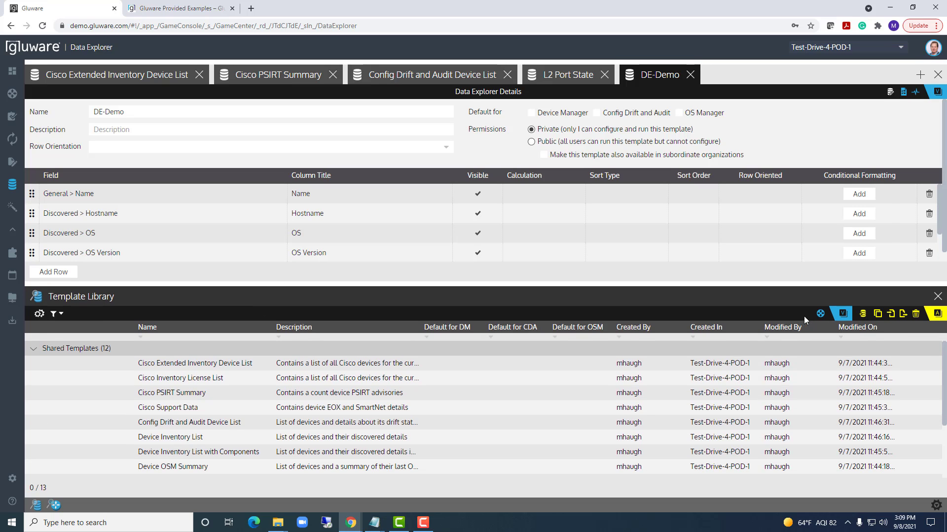
left_click(820, 314)
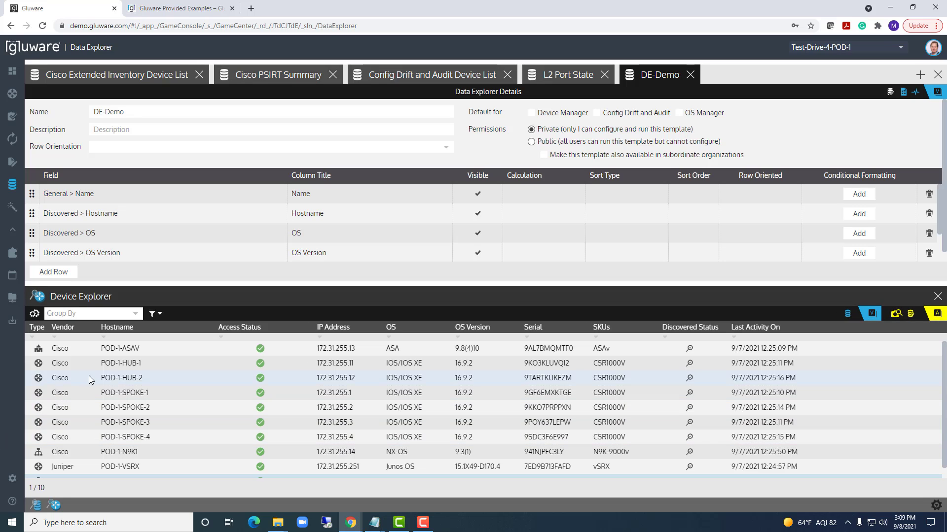
left_click(122, 364)
left_click(126, 436, "shift")
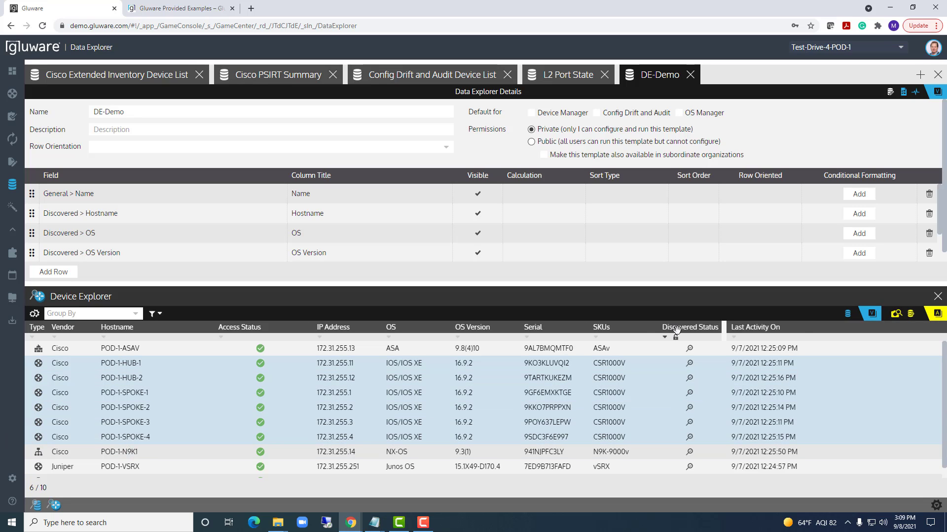
left_click(911, 315)
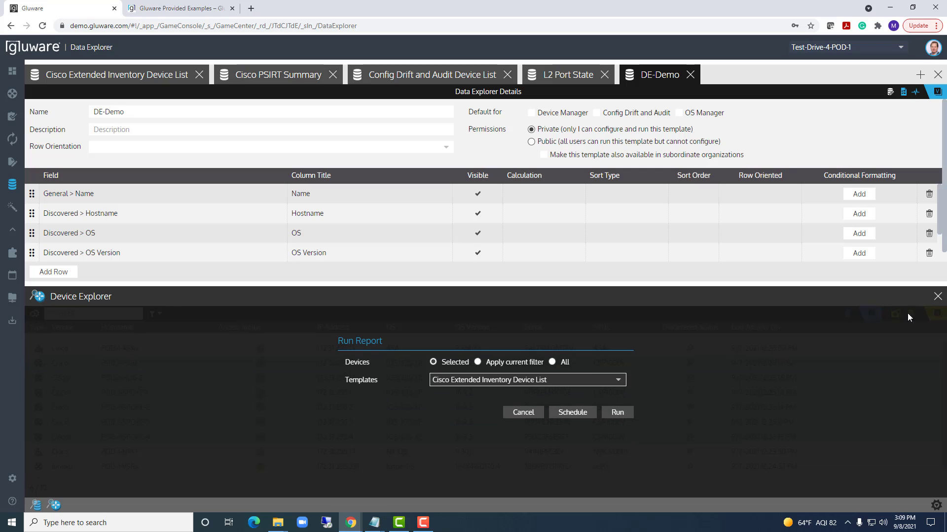
left_click(455, 386)
scroll(446, 422, "down", 2)
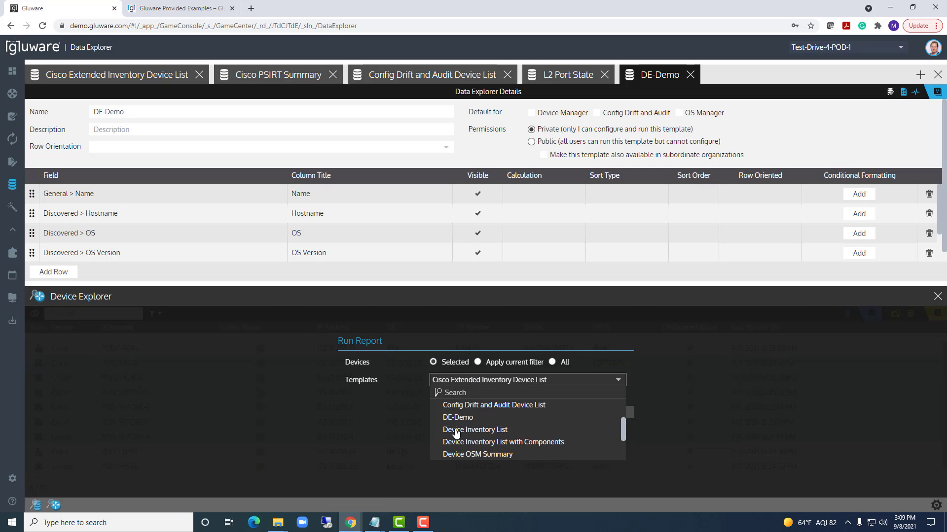
left_click(449, 419)
left_click(614, 413)
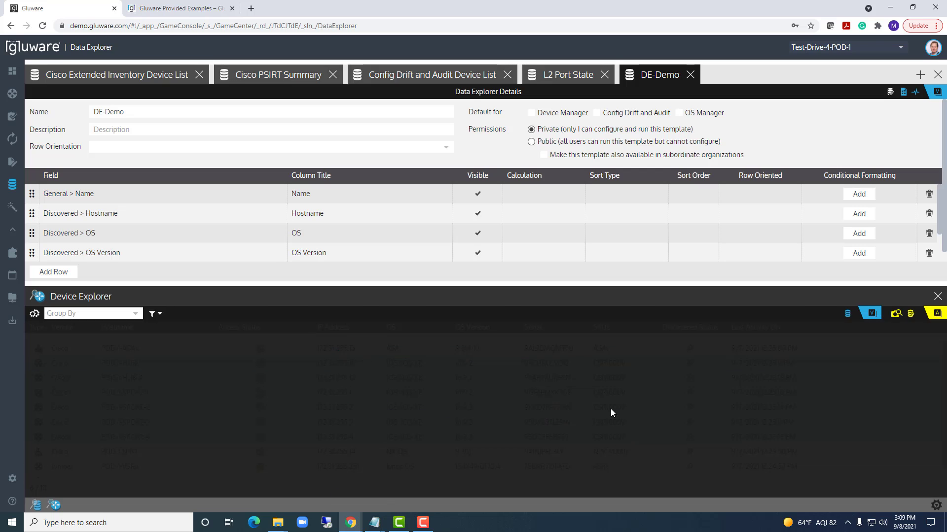
left_click_drag(414, 282, 416, 339)
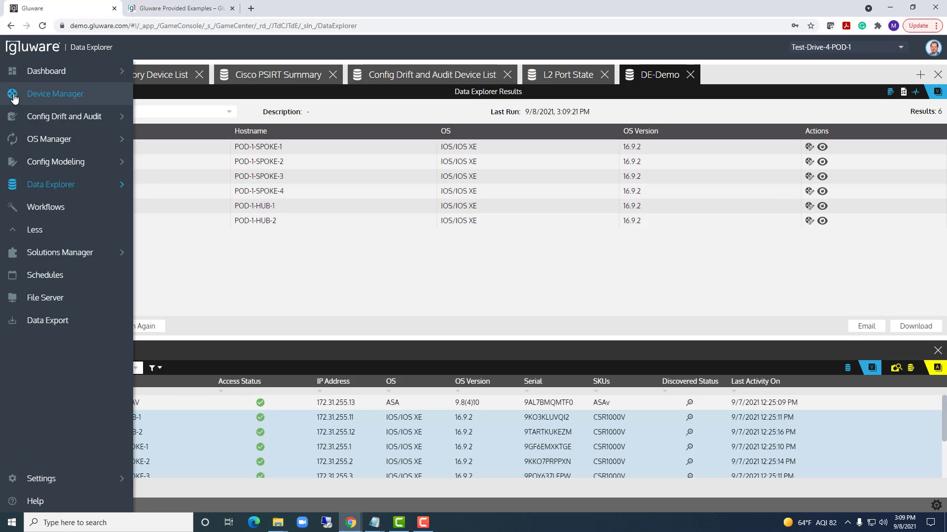
- In Device Manager, open the Run Report options for POD-1-SPOKE-1 through POD-1-SPOKE-4 and examine the available templates and report formats
left_click(39, 95)
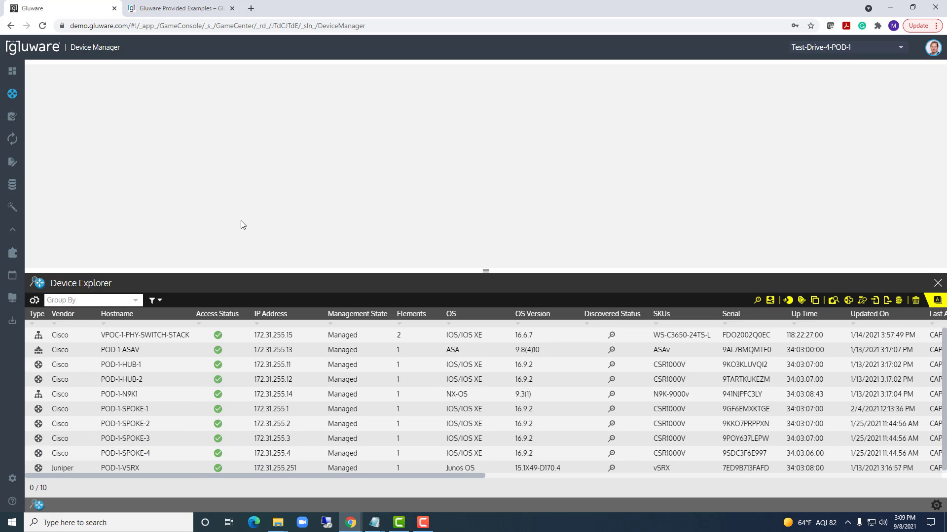
left_click_drag(242, 270, 248, 232)
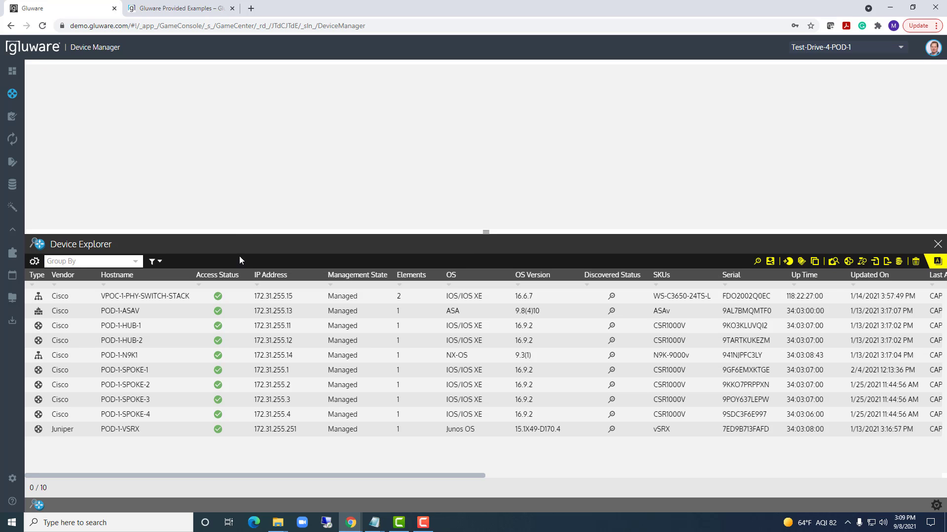
left_click(141, 371)
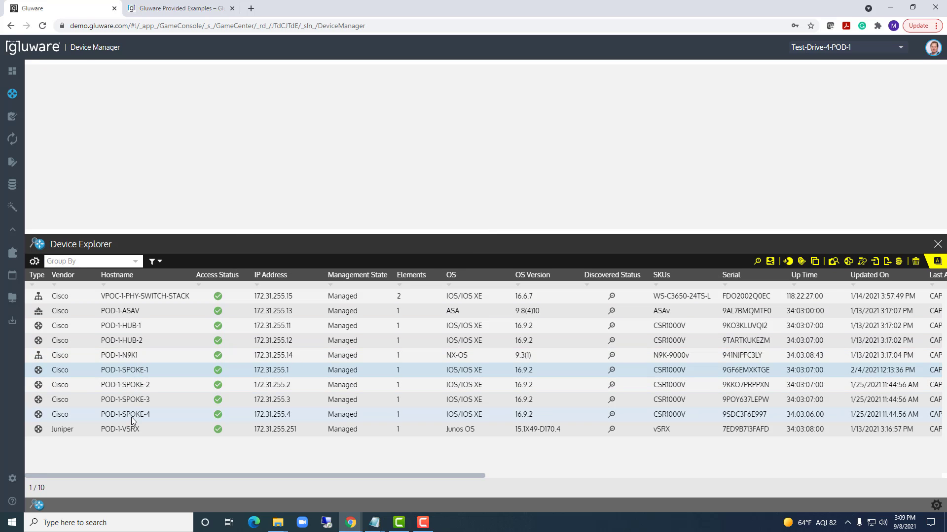
left_click(131, 417, "shift")
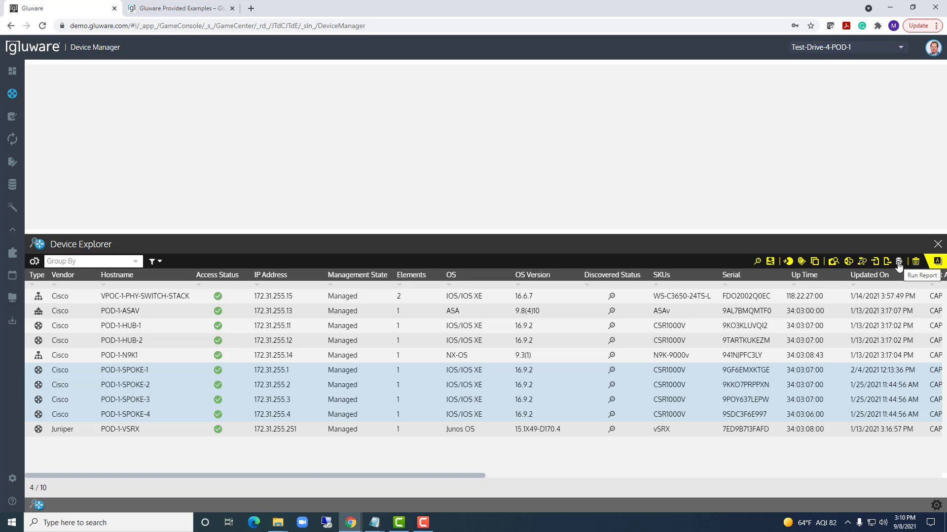
left_click(899, 263)
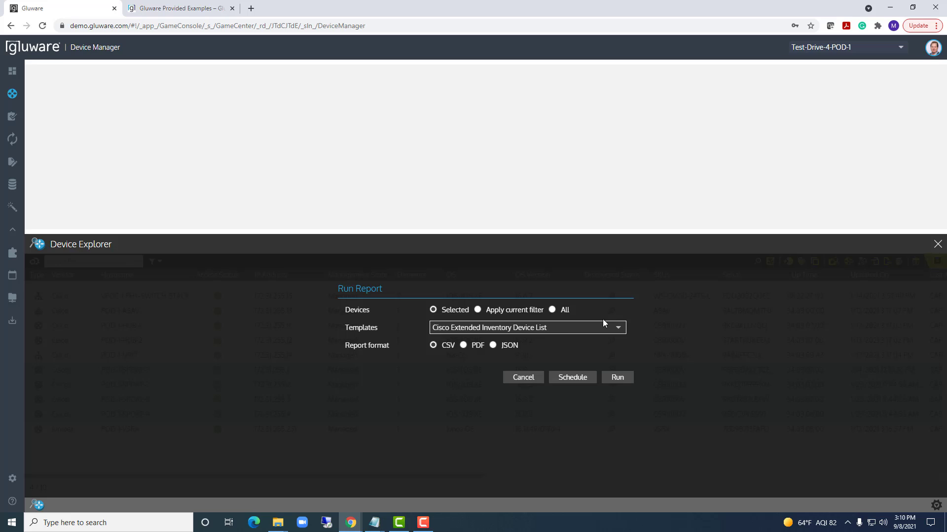
left_click(559, 330)
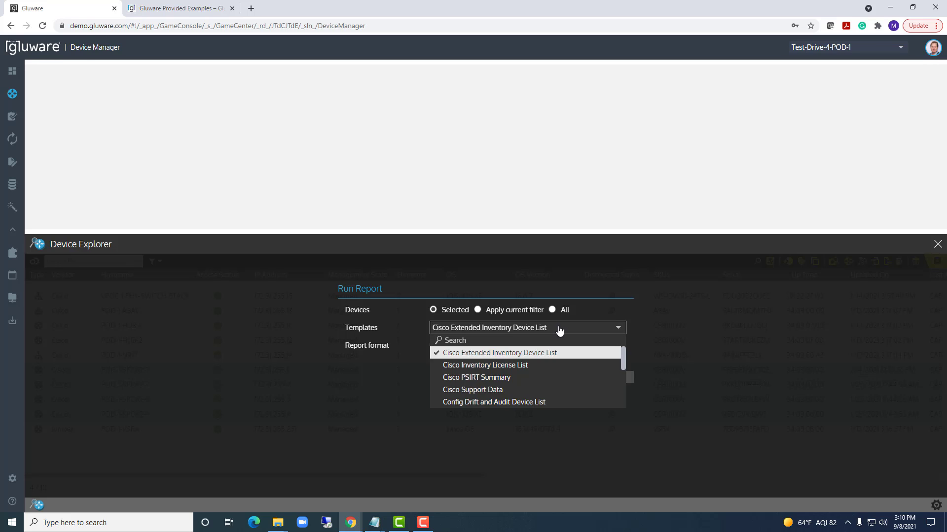
left_click(658, 327)
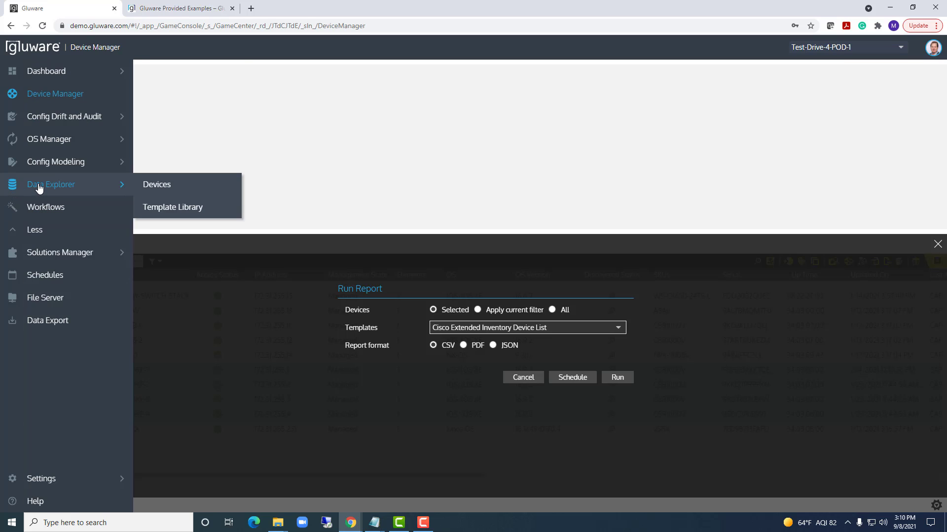
- Return to Data Explorer and open its Template Library
left_click(40, 188)
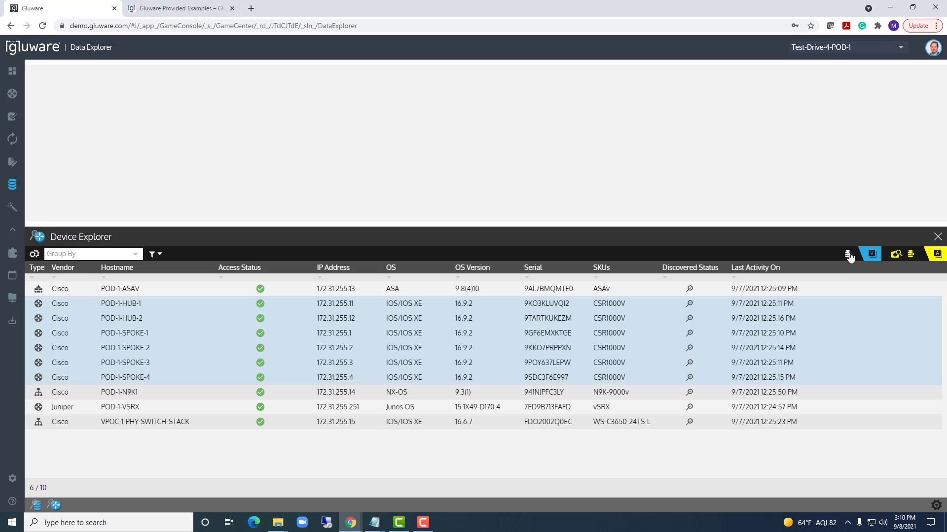
left_click(848, 254)
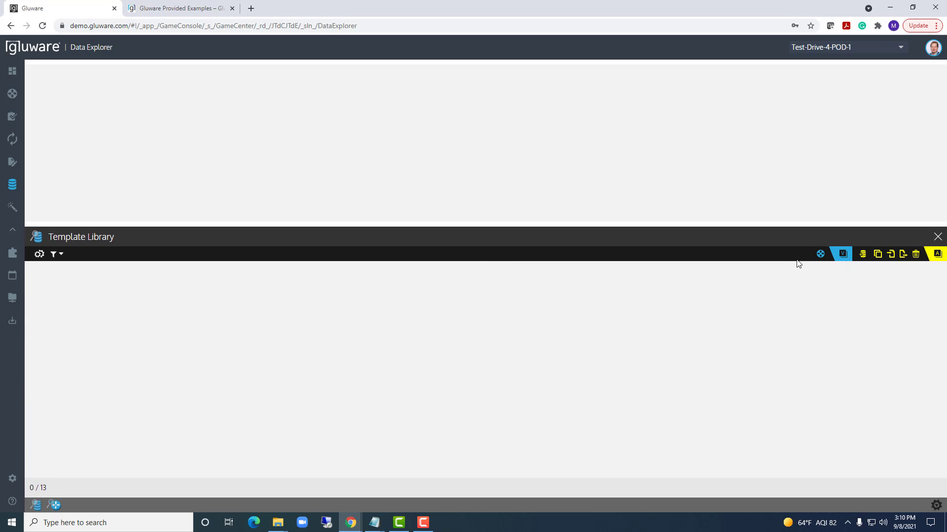